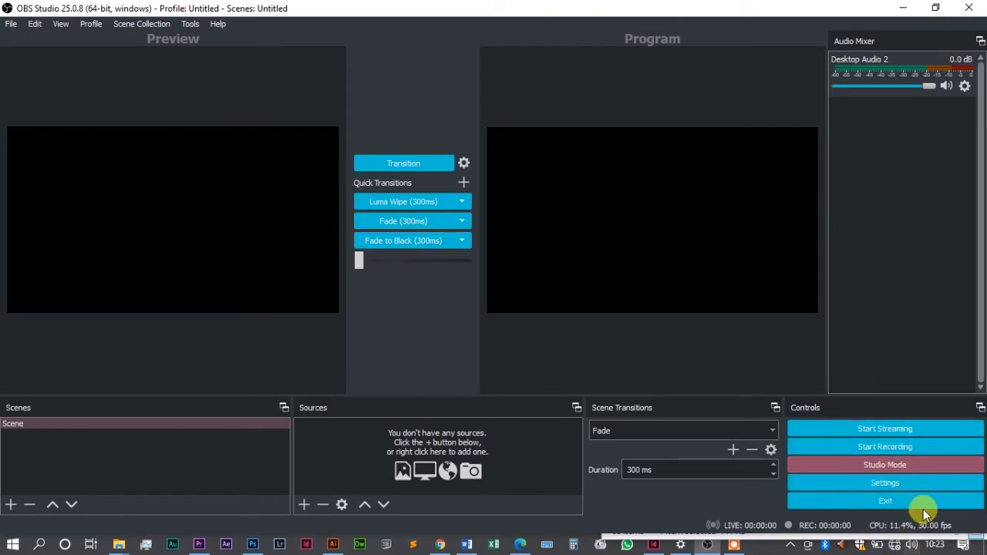
Switch Studio Mode off and back on, and restore and re-maximize the program window
click(903, 467)
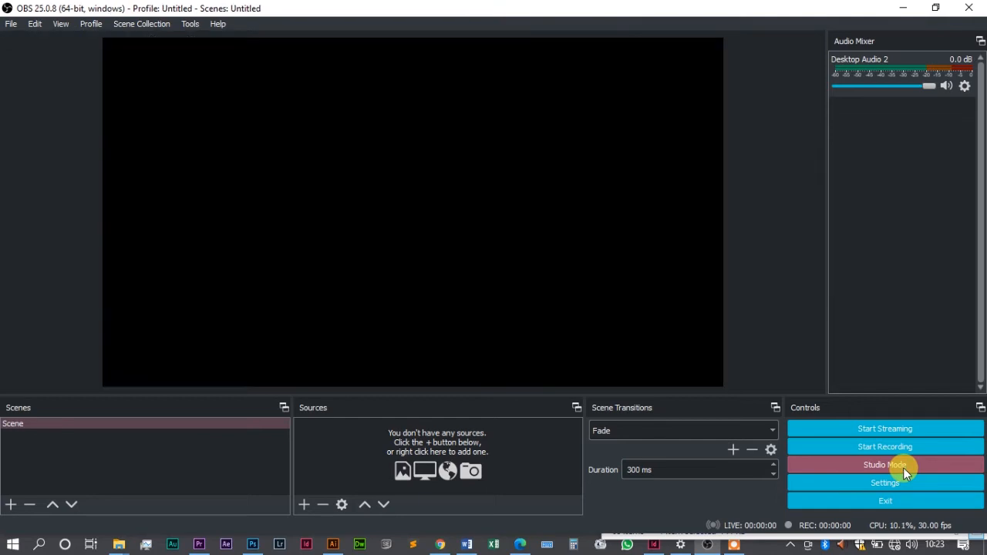
click(903, 468)
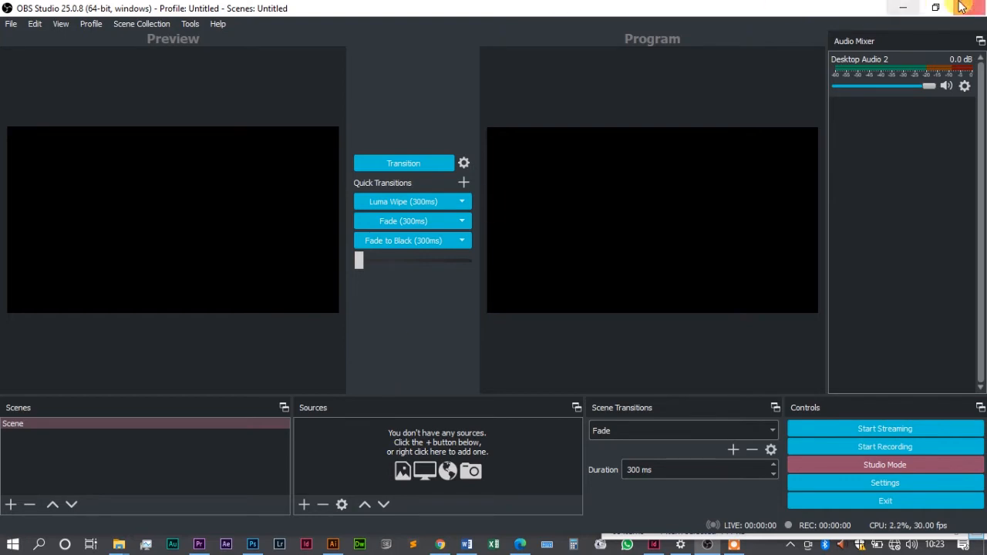
click(938, 10)
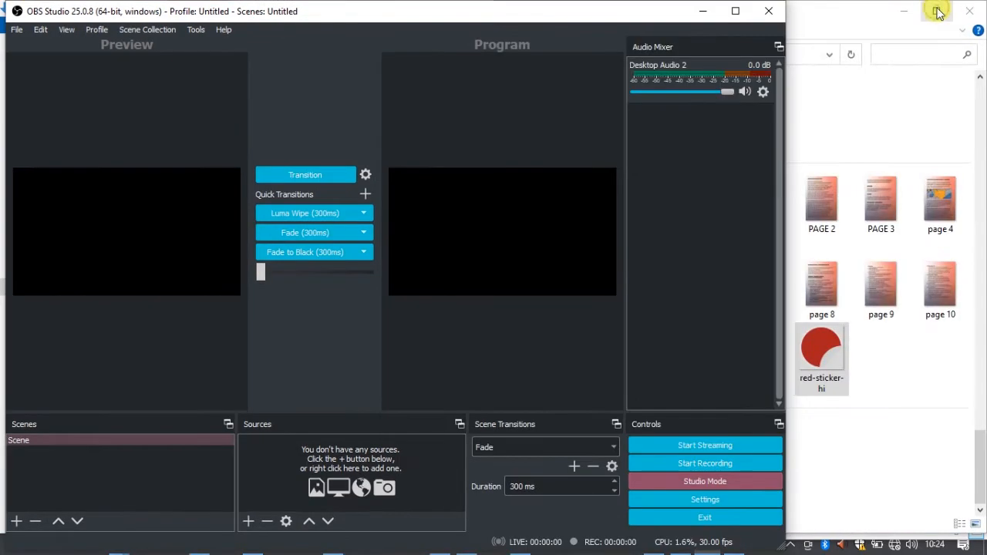
click(732, 12)
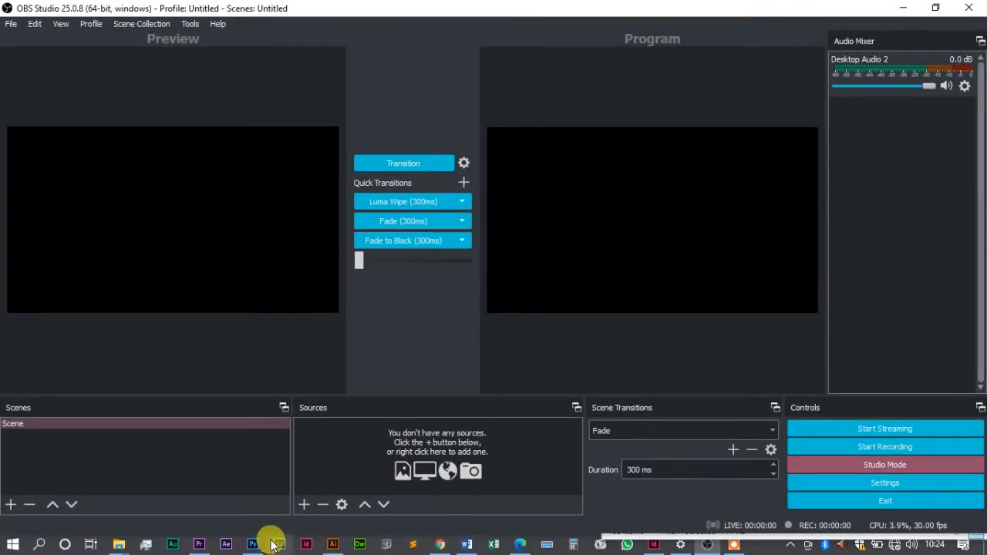
Add two new scenes named Scene 2 and Scene 3, and reselect the original Scene
click(23, 429)
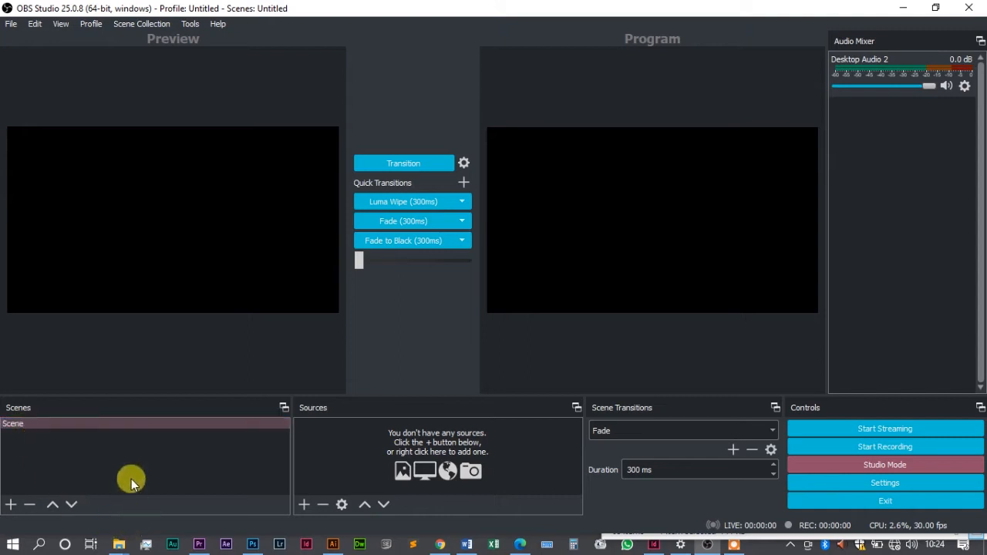
click(10, 504)
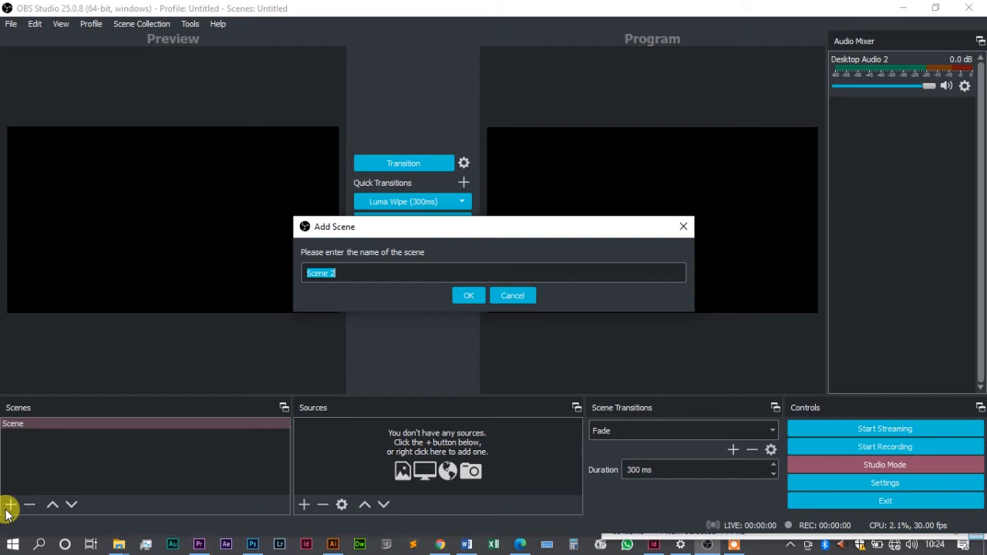
click(468, 296)
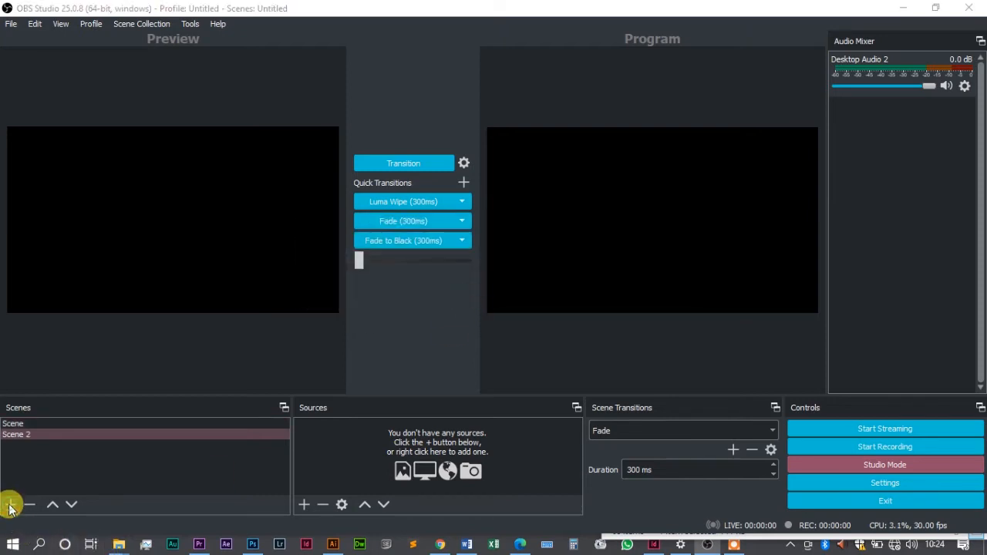
click(10, 505)
click(468, 296)
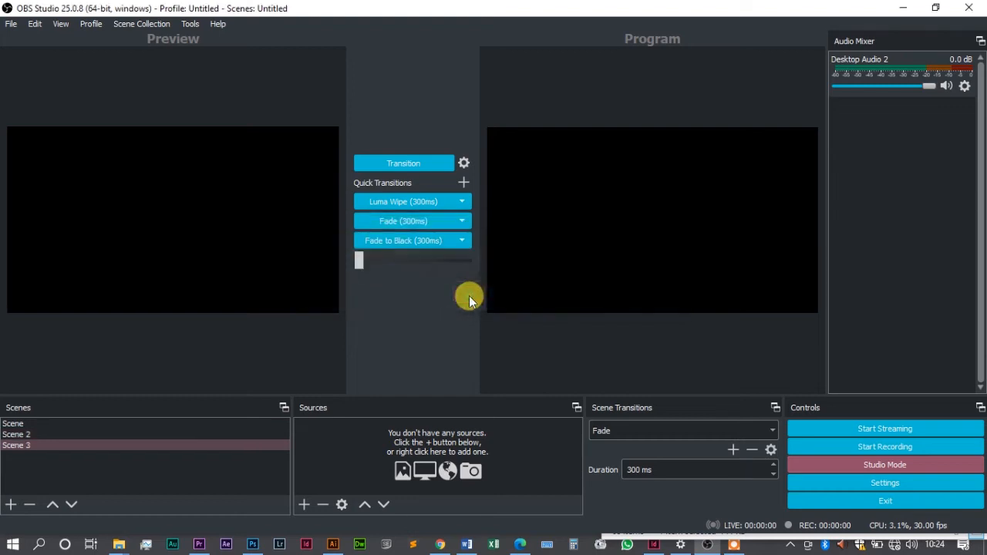
click(19, 431)
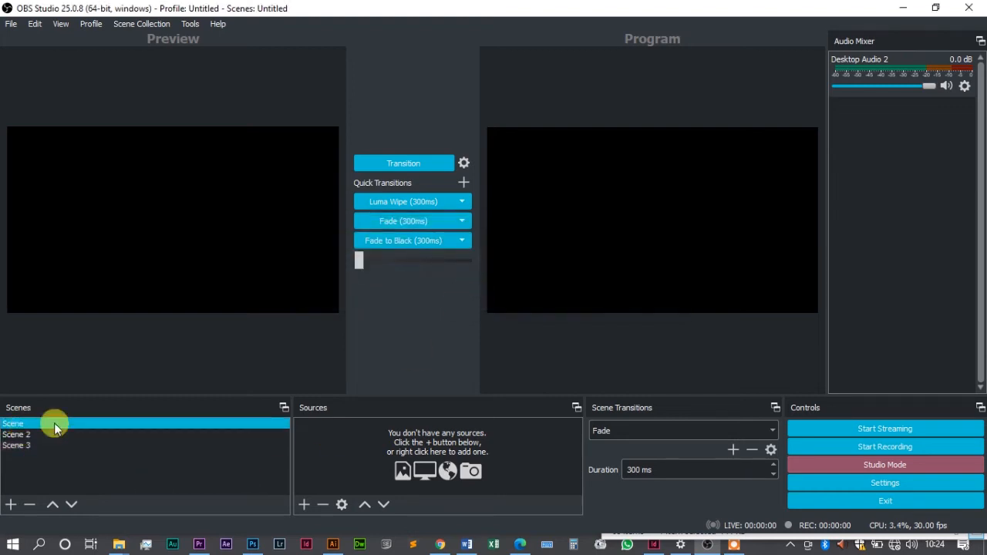
Add an Audio Input Capture source using the Microphone (DroidCam Virtual Audio) device and hide it in the scene
click(304, 506)
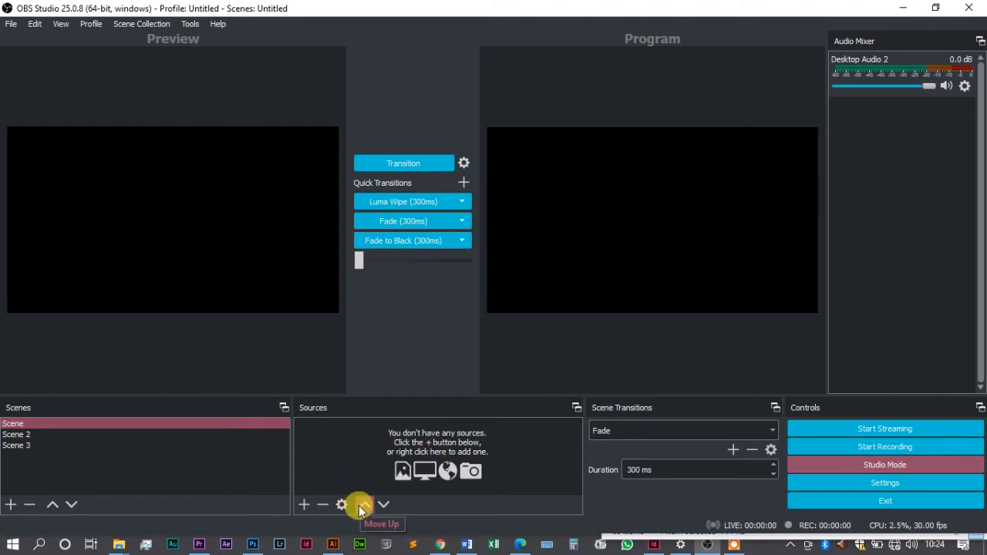
click(306, 504)
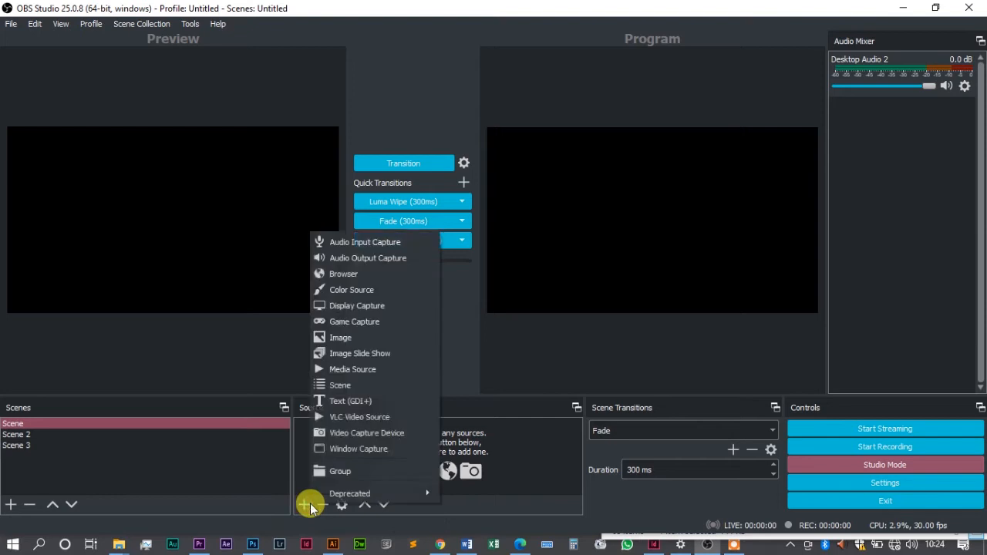
click(378, 244)
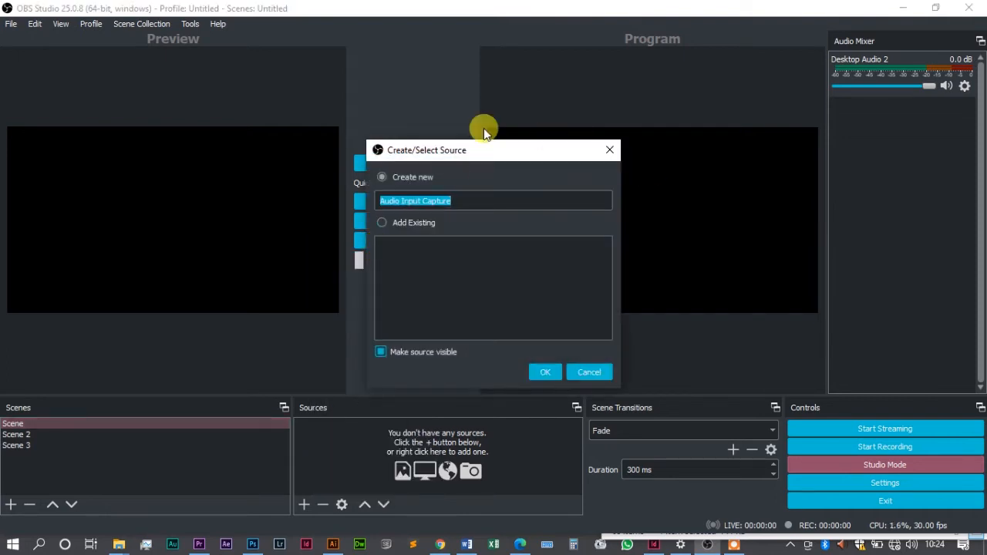
click(547, 373)
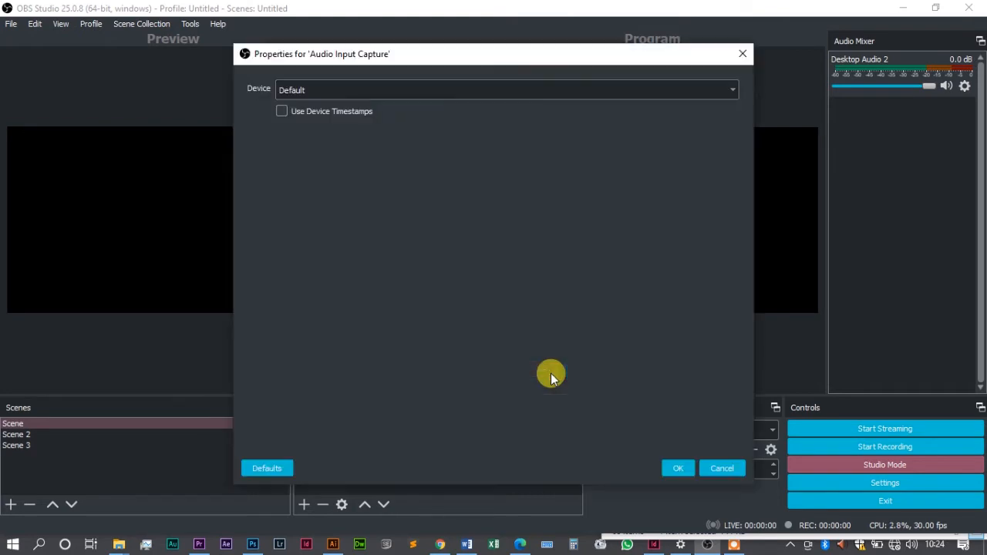
click(730, 90)
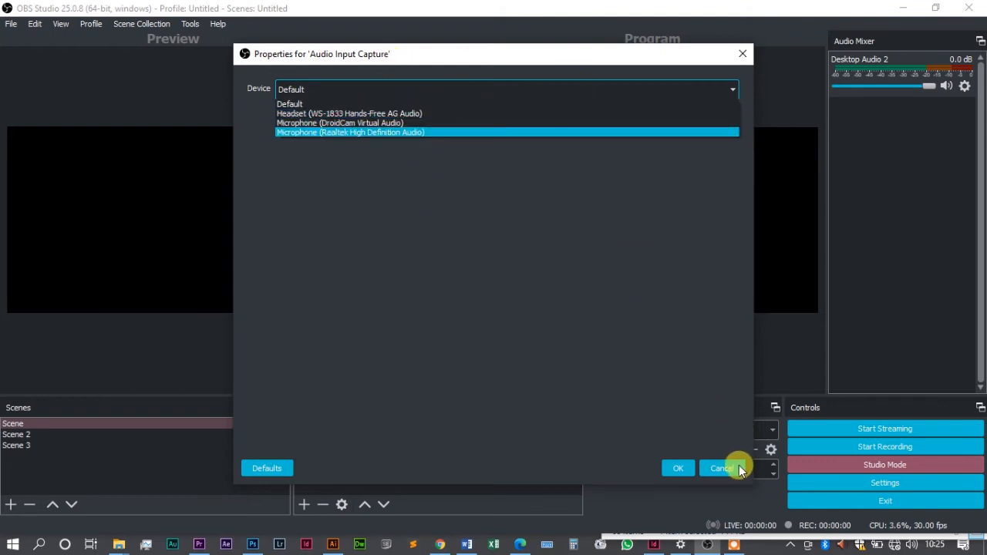
click(368, 124)
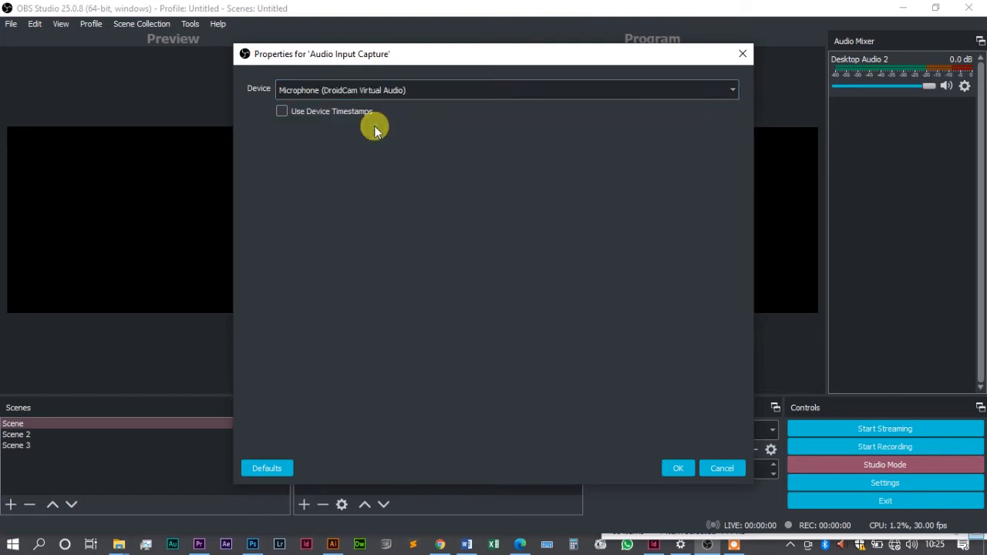
click(677, 468)
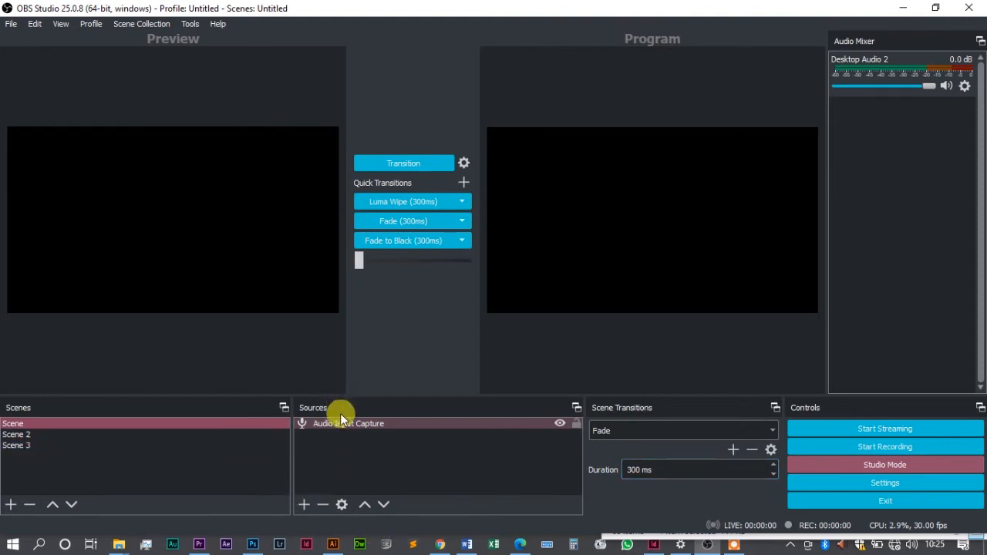
click(567, 429)
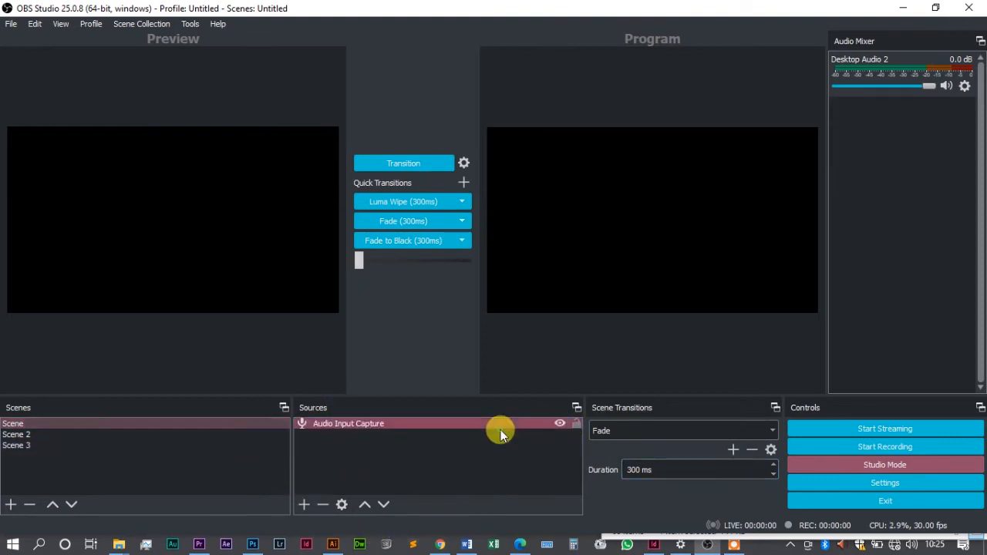
click(562, 424)
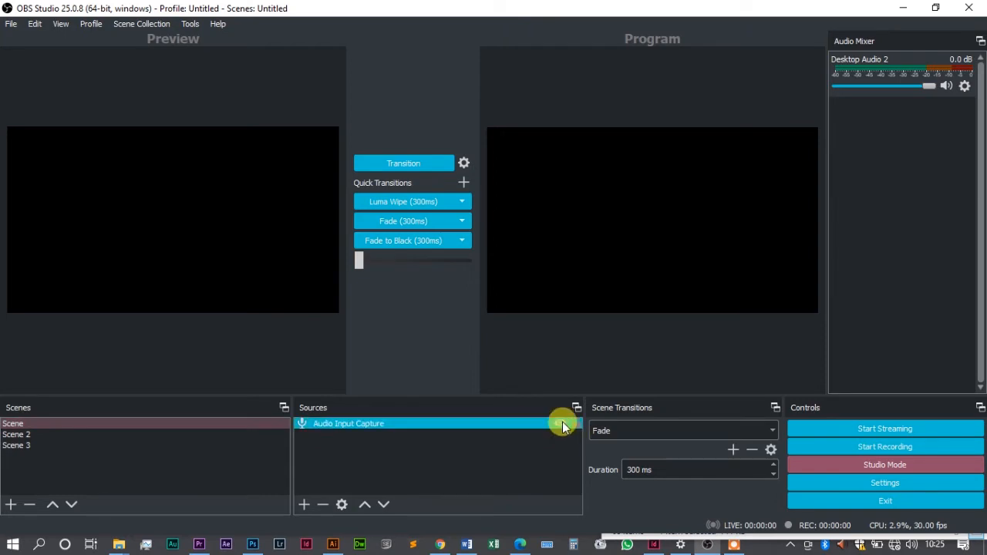
Add a Color Source to the scene with the cyan colour #17fcff, keeping the default size and name
click(305, 508)
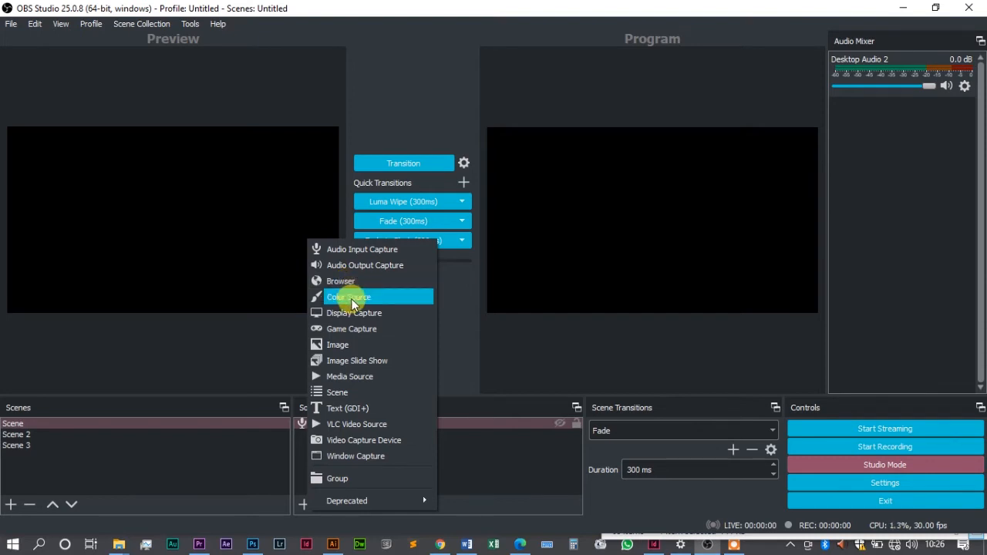
click(352, 298)
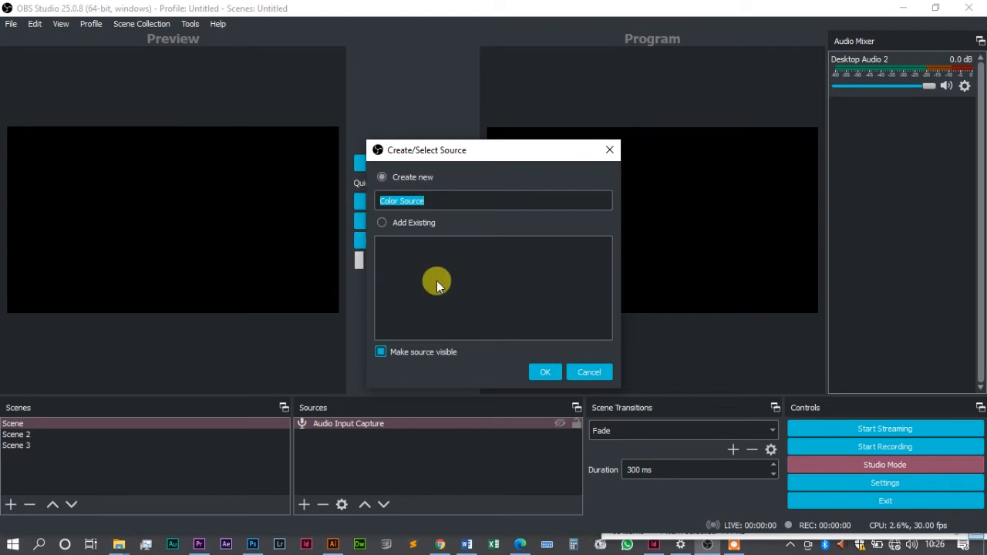
click(546, 370)
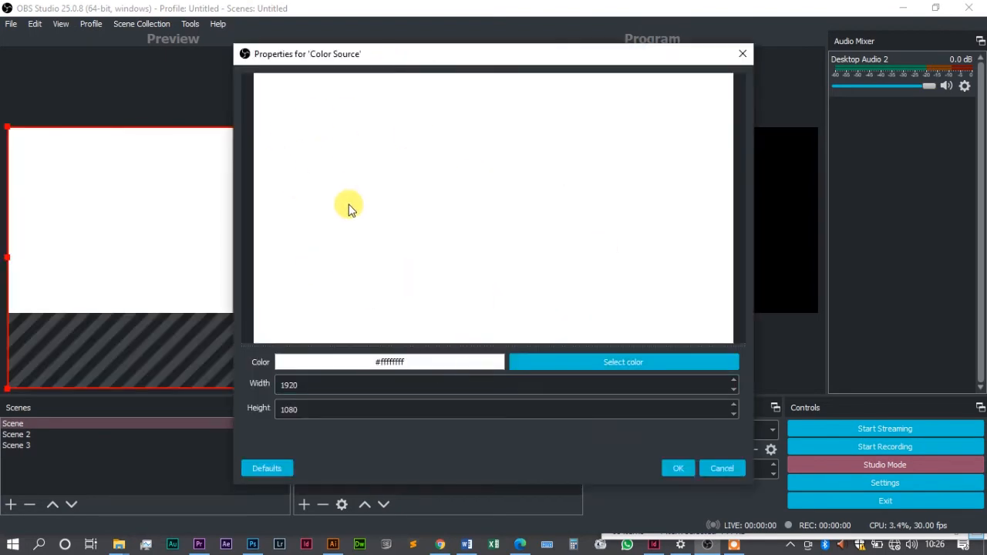
click(645, 368)
click(567, 185)
drag(568, 184, 531, 149)
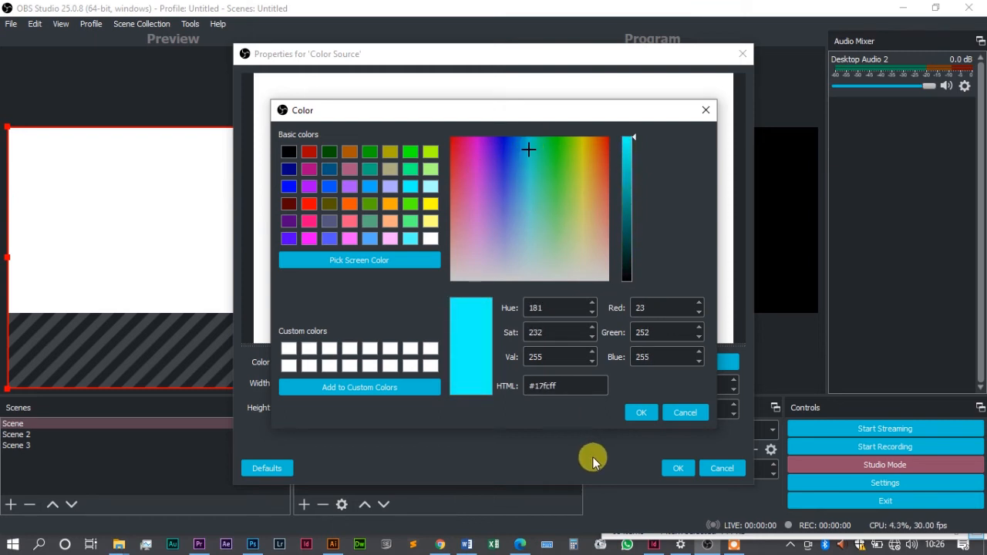
click(635, 410)
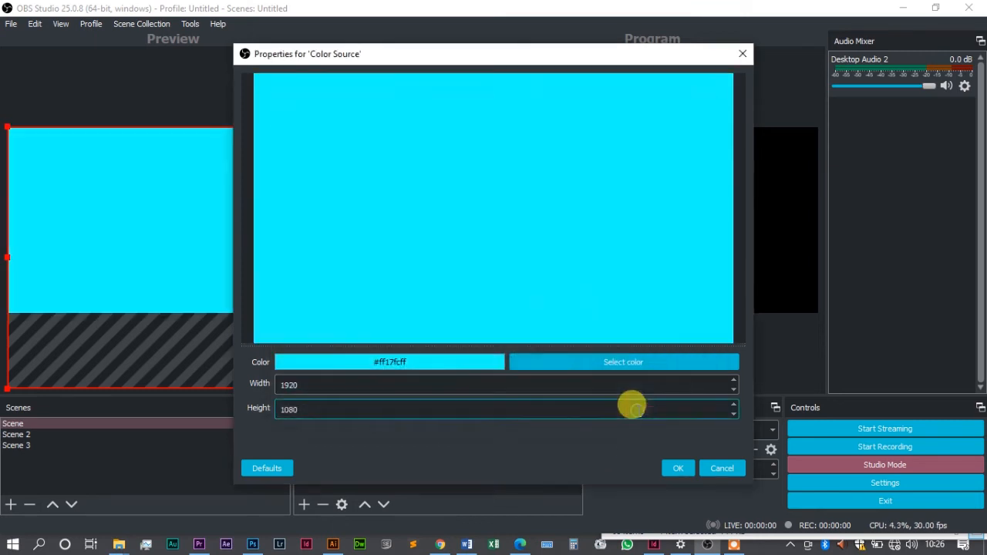
click(682, 468)
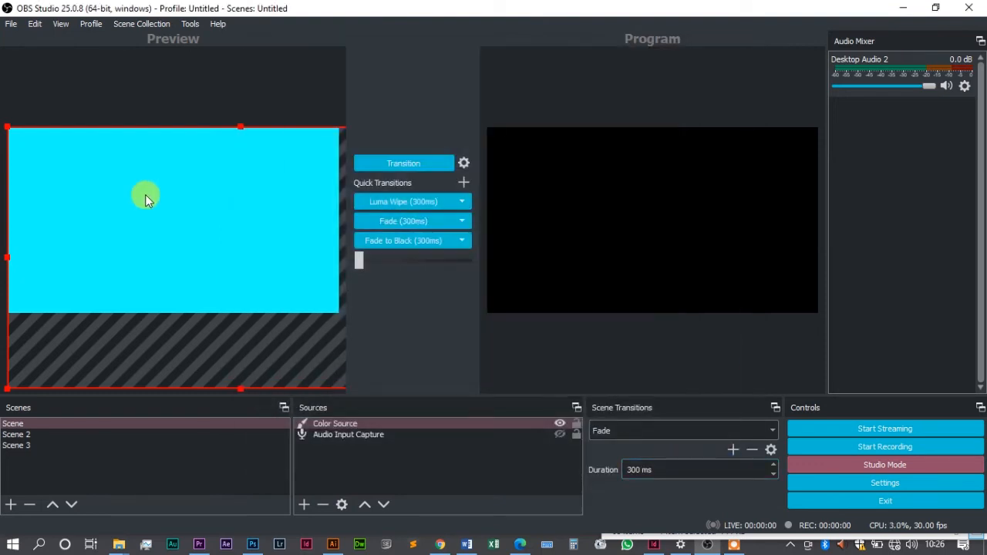
Shrink the cyan colour source to a small rectangle and place it near the lower-left corner of the preview canvas
click(226, 201)
drag(241, 125, 108, 358)
drag(36, 384, 54, 282)
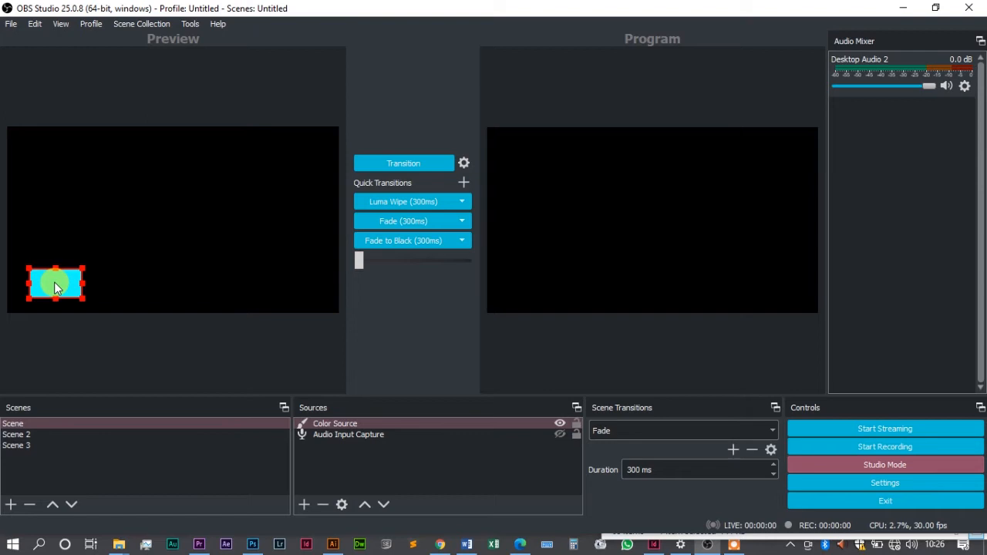
click(291, 303)
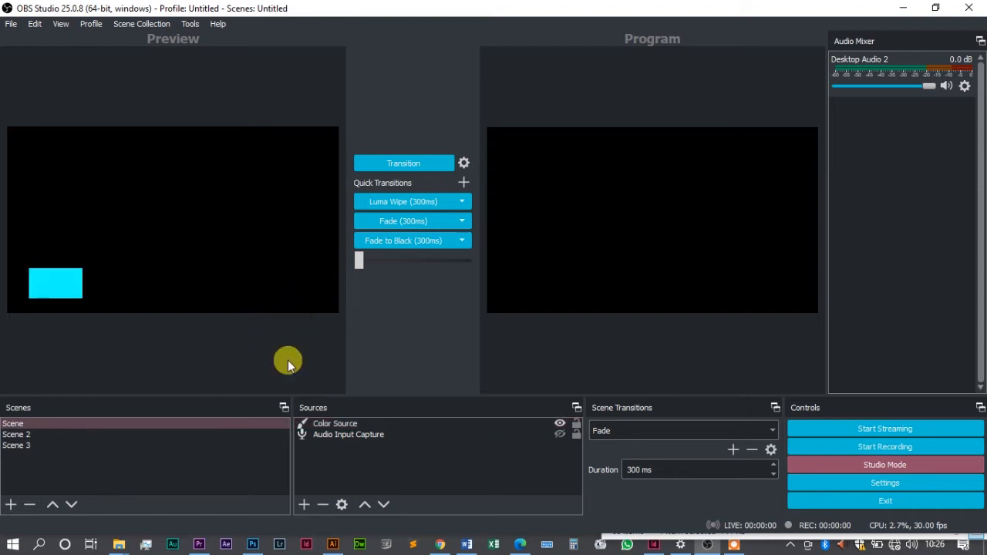
Remove the Audio Input Capture source from the scene
click(381, 437)
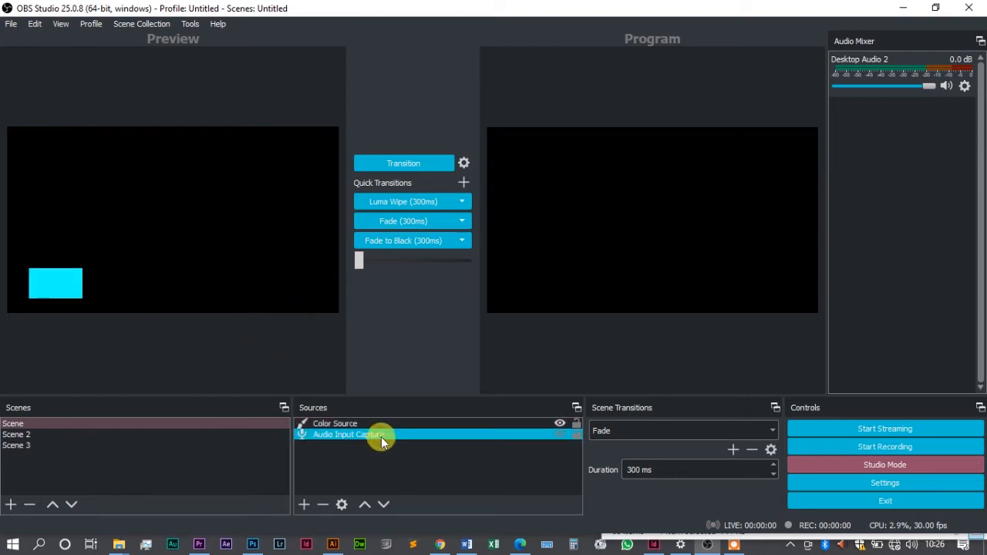
key(Delete)
key(Return)
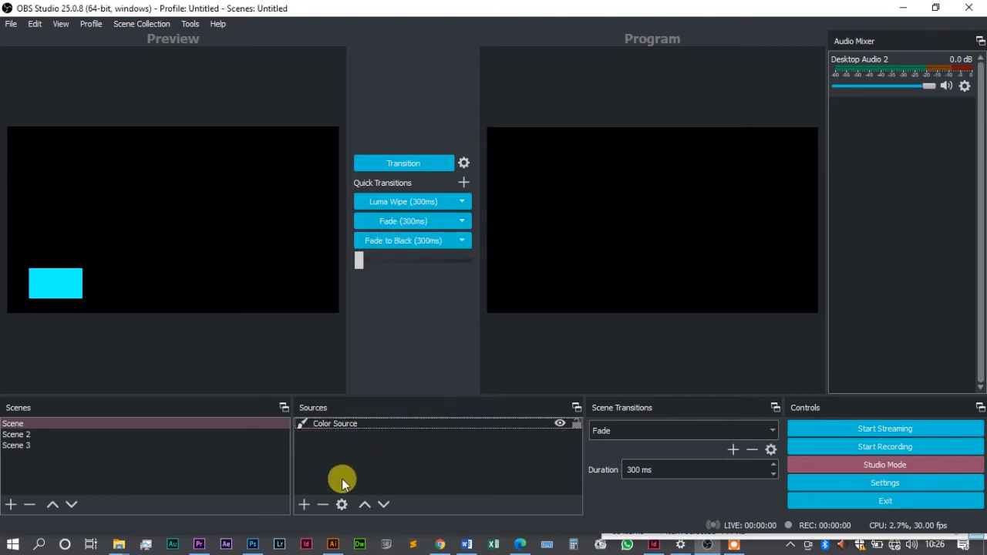
Add a Display Capture source showing Display 1: 1366x768 with cursor capture enabled, and select it in the source list
click(306, 504)
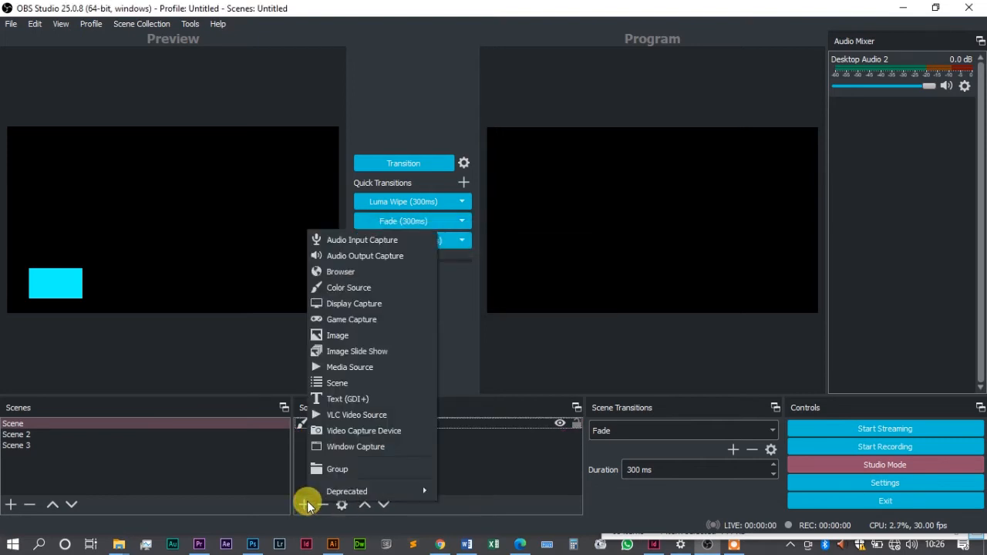
click(363, 309)
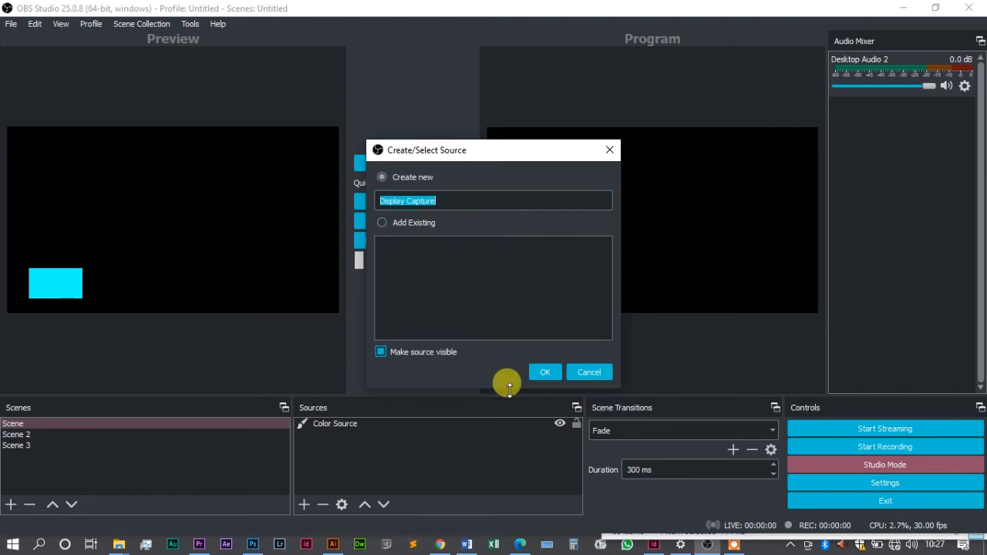
click(547, 373)
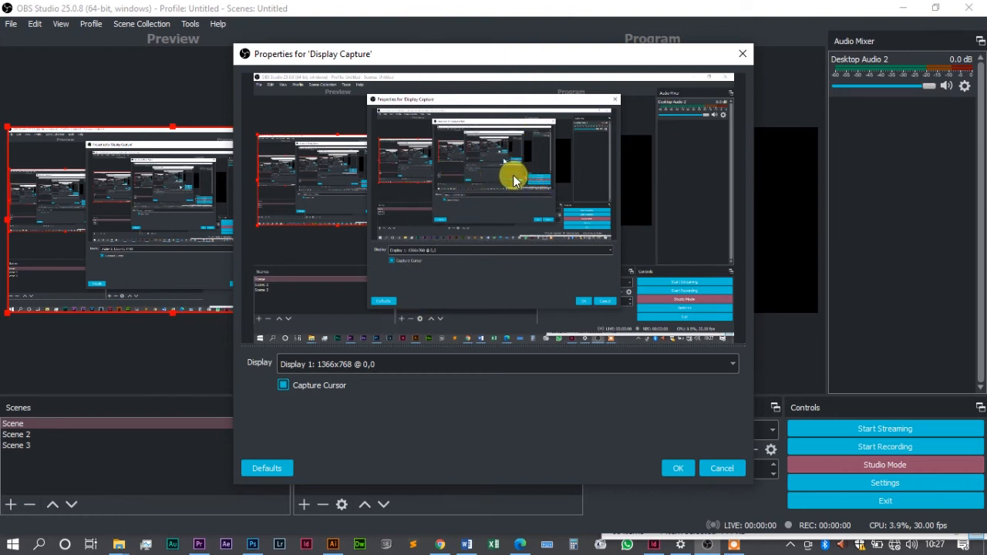
click(678, 468)
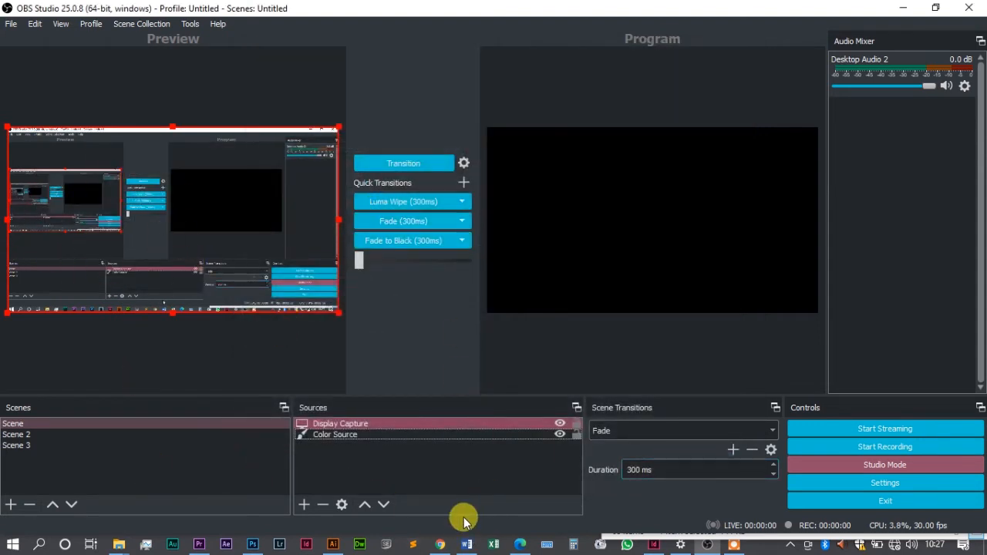
click(406, 425)
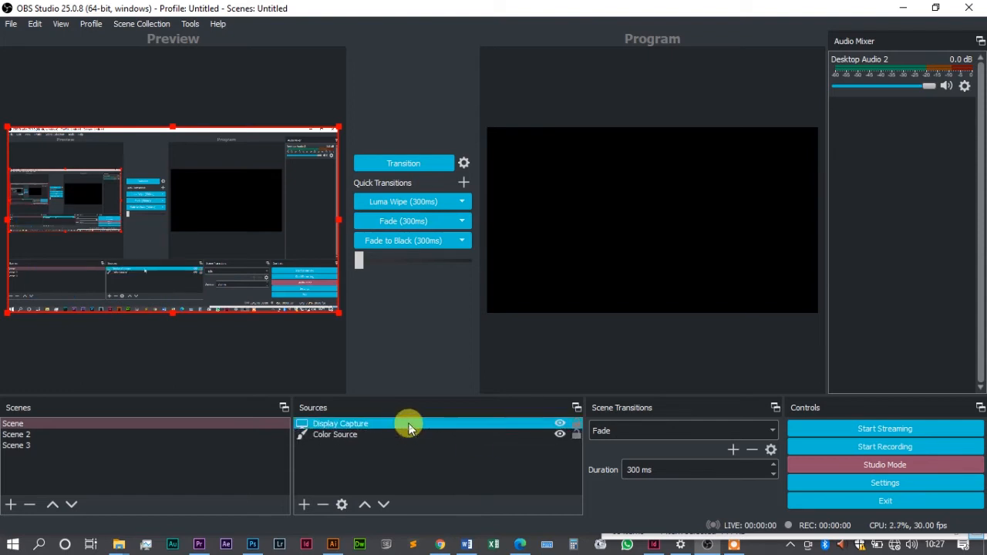
Add an Image source with the default name, using the file YT LOGGO 3.png
click(299, 503)
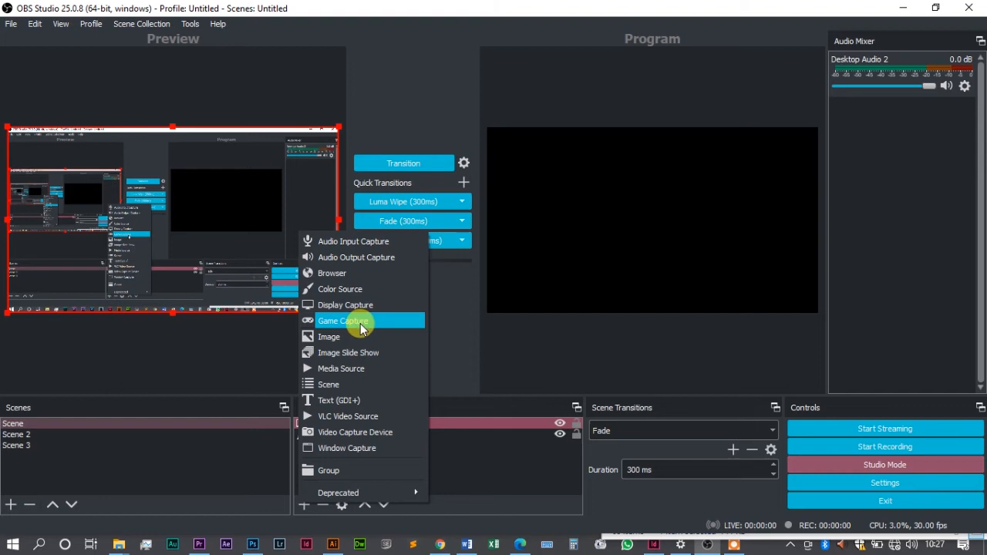
click(351, 337)
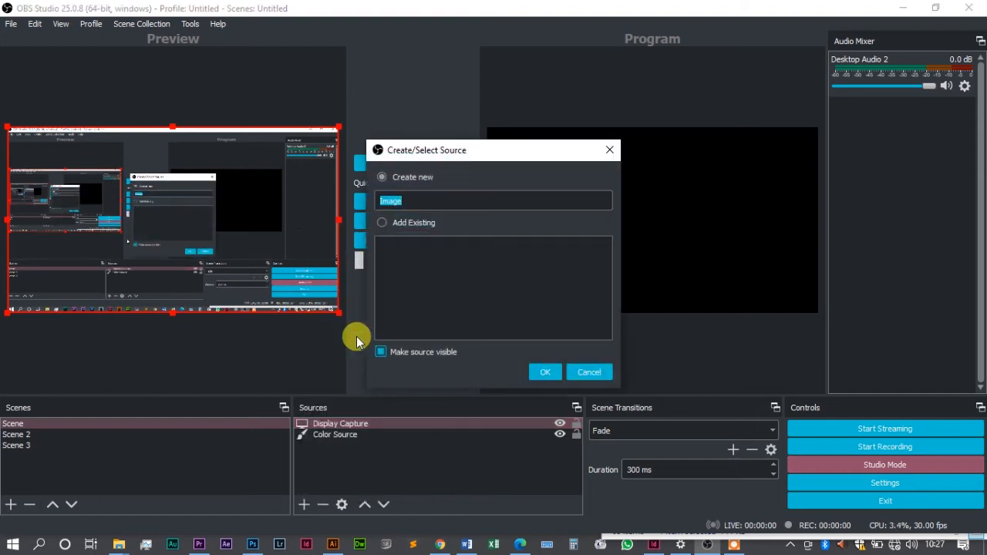
click(545, 373)
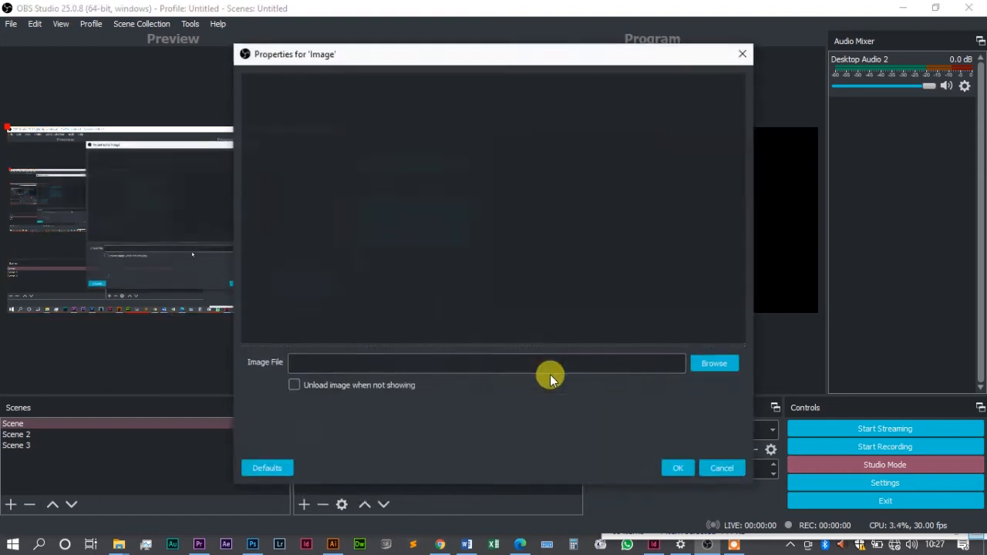
click(726, 362)
click(193, 317)
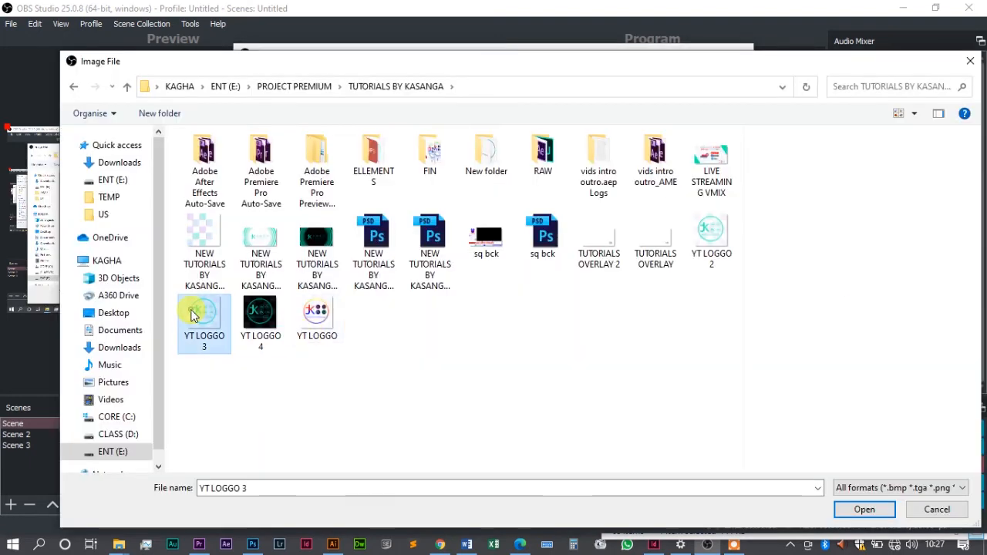
click(866, 511)
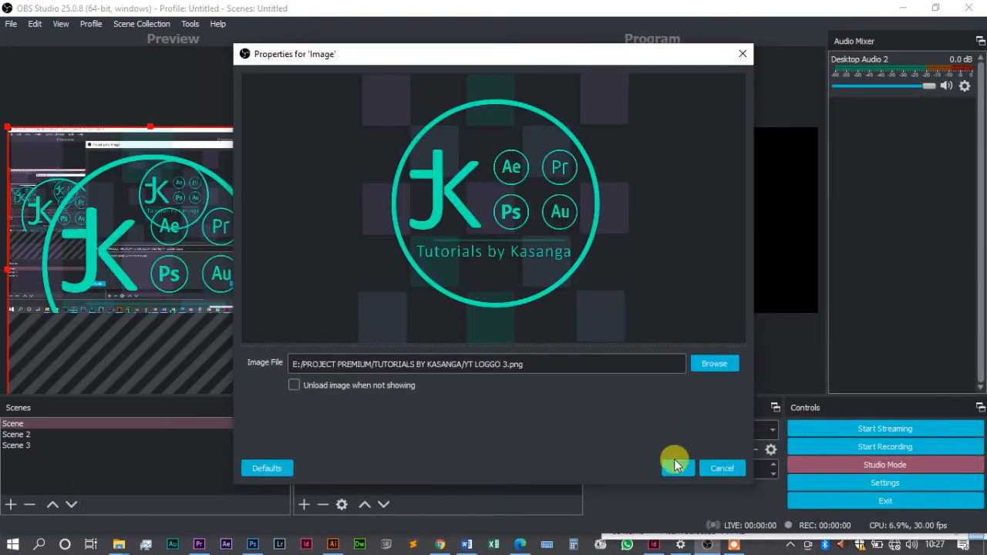
click(676, 468)
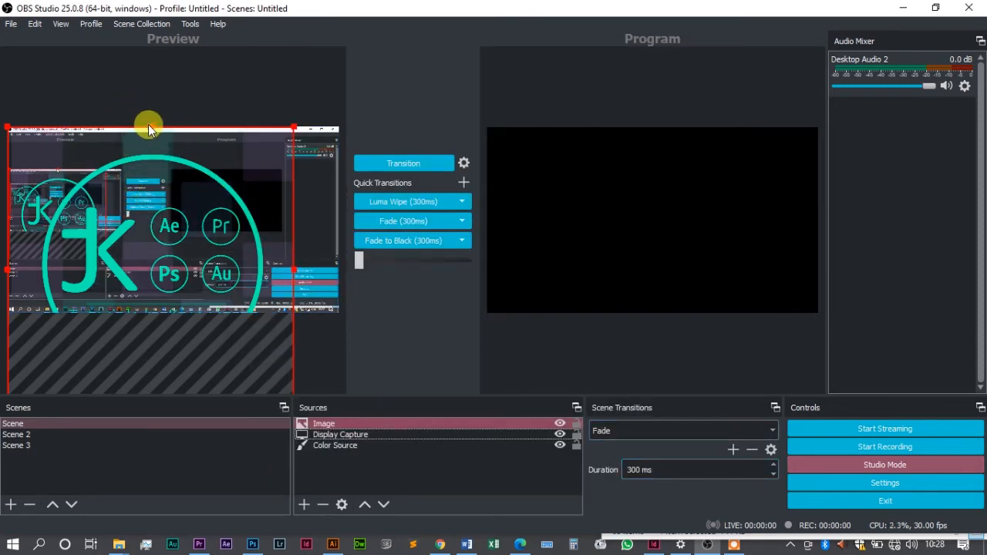
Shrink the logo image to a small size and place it in the lower-left corner of the preview canvas
drag(149, 129, 143, 289)
drag(124, 351, 220, 231)
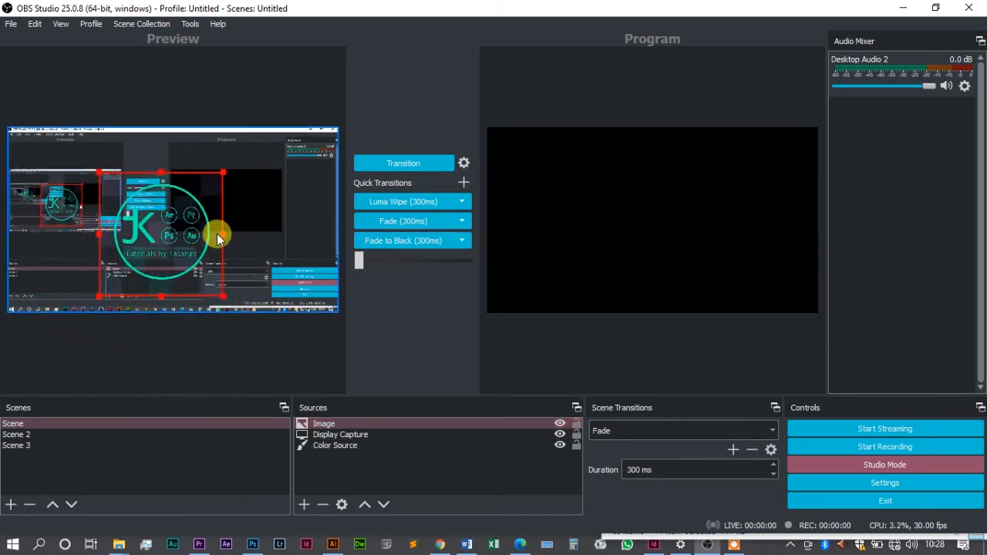
drag(162, 172, 33, 297)
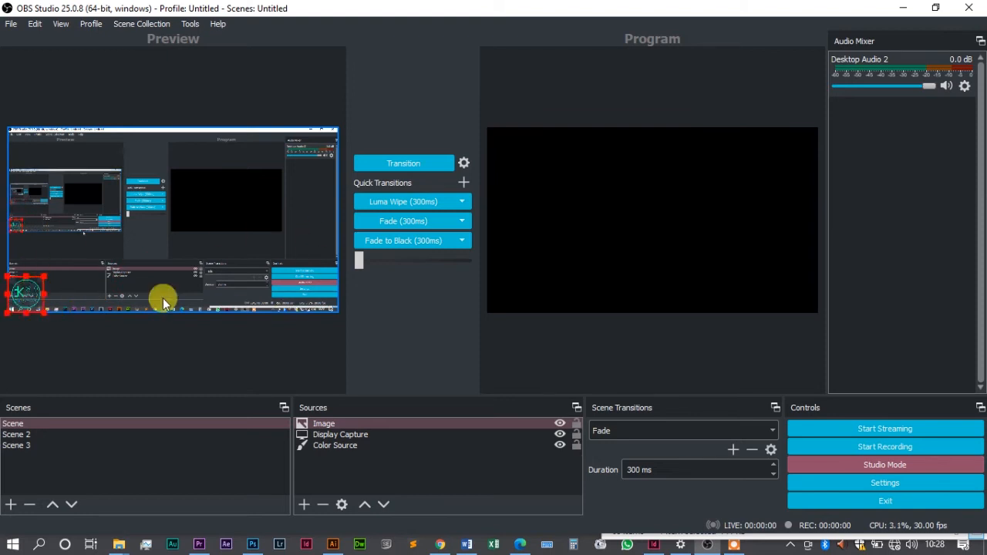
click(144, 229)
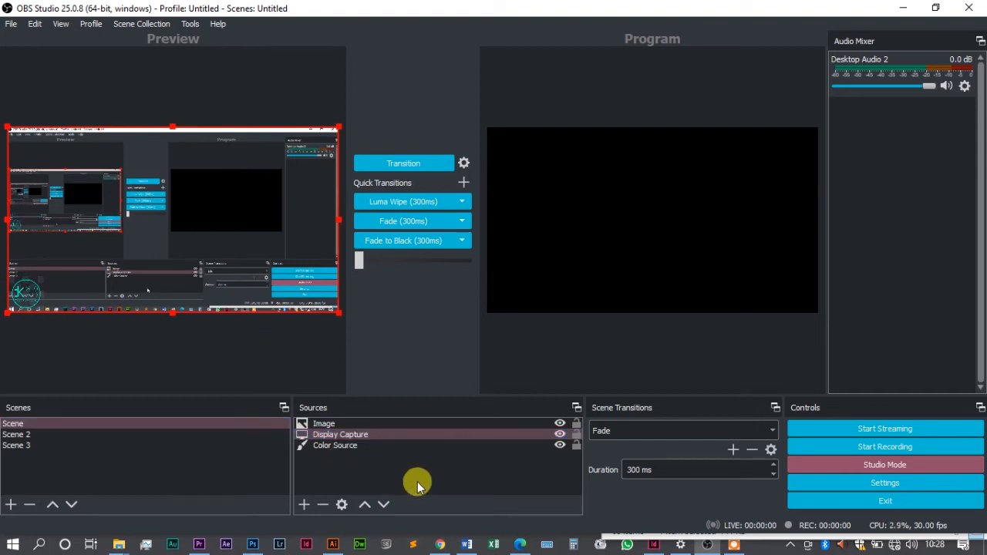
Move the Color Source above the Display Capture in the source order
click(317, 446)
click(401, 435)
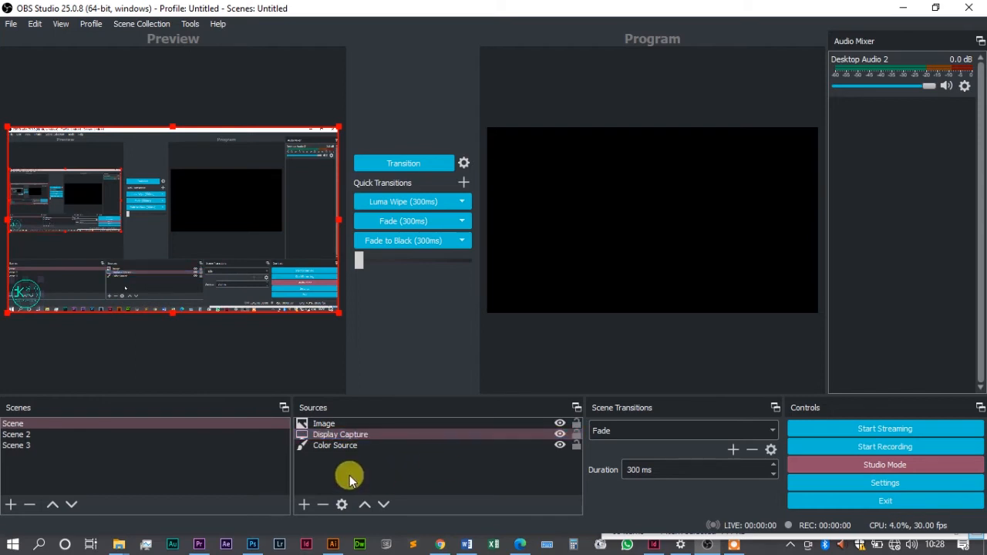
click(352, 445)
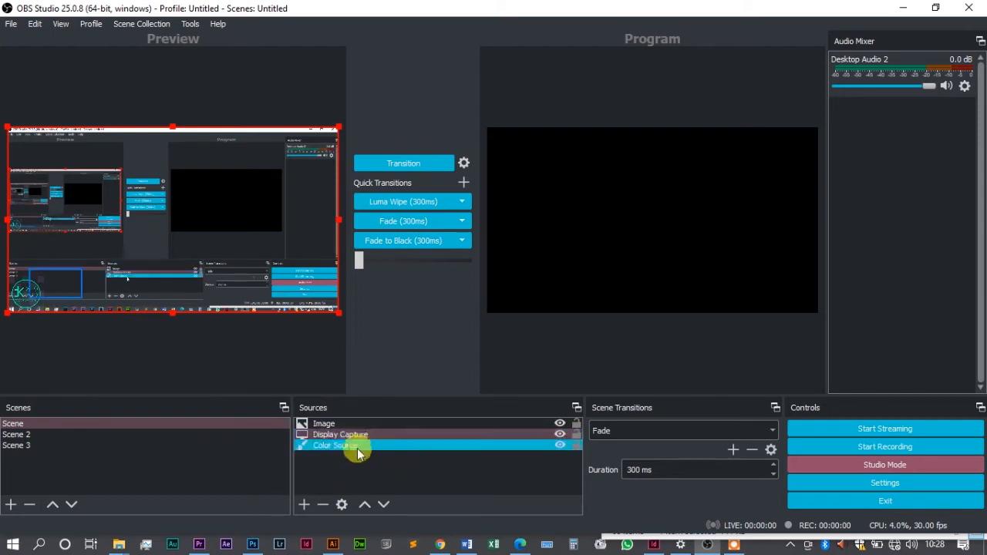
click(364, 505)
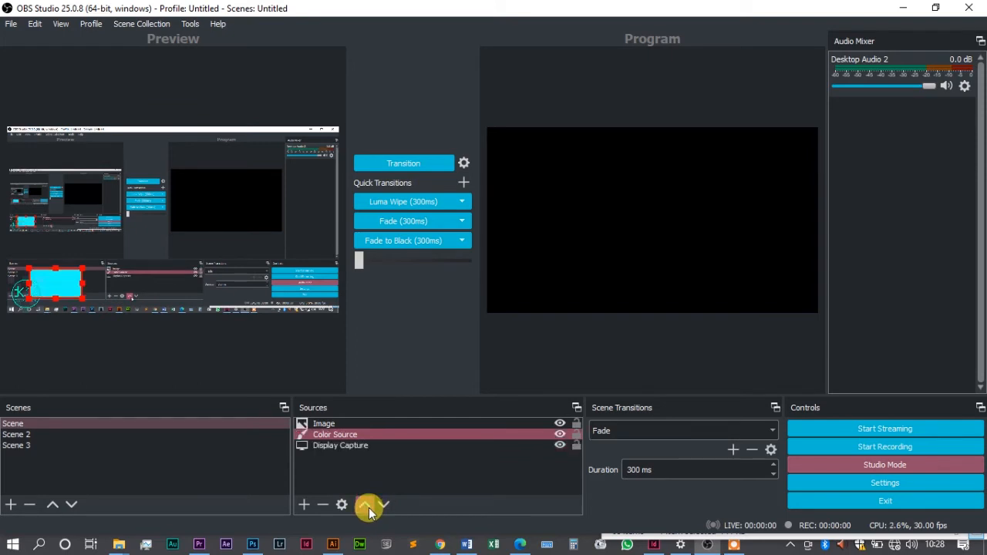
Place the cyan colour source directly beside the logo and stretch it into a wide strip along the canvas's lower edge
mouse_move(76, 287)
mouse_down()
mouse_move(92, 289)
mouse_move(68, 291)
mouse_up()
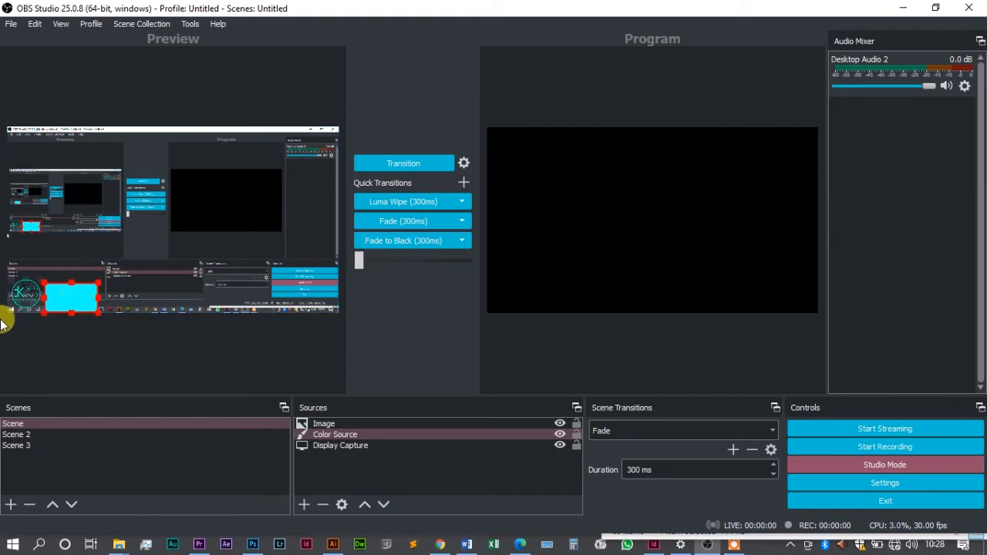
drag(98, 297, 267, 291)
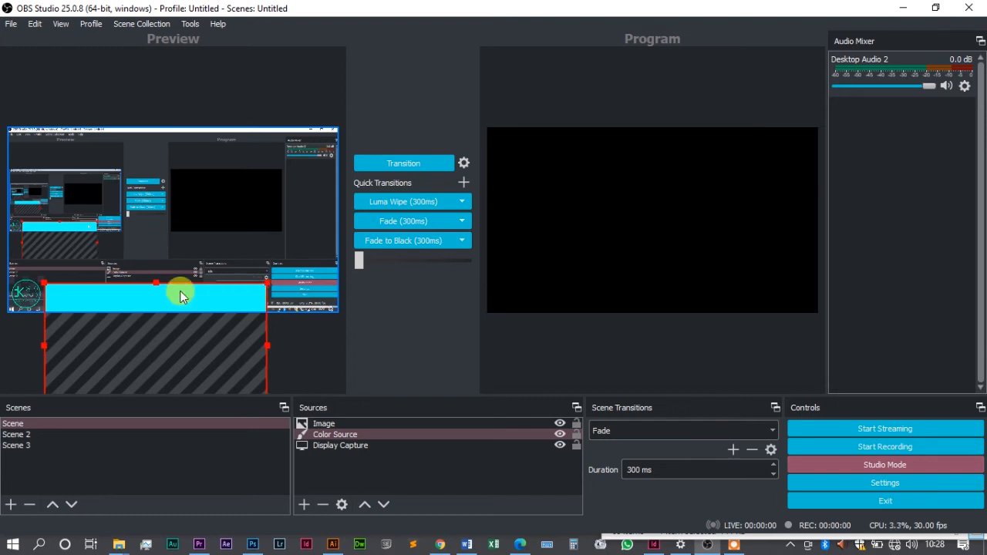
click(404, 465)
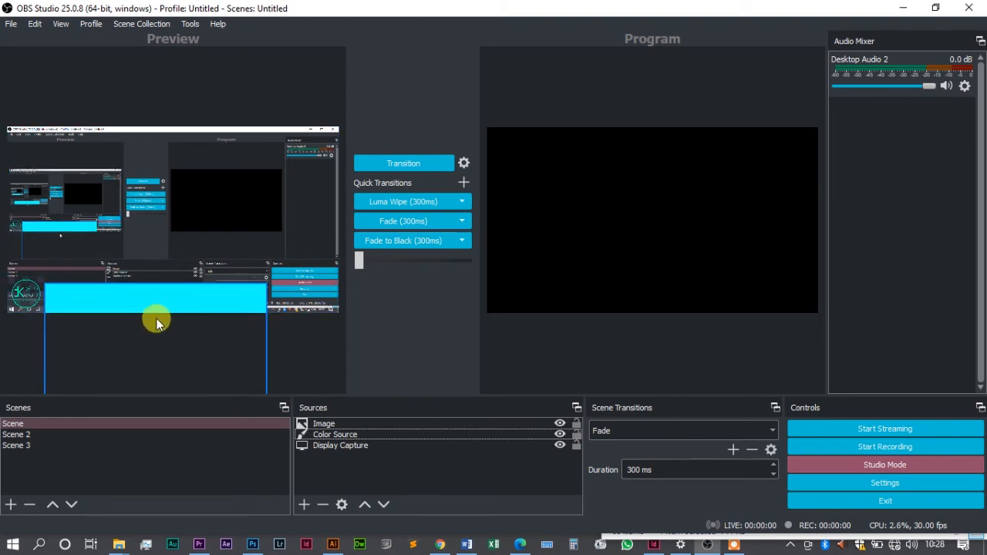
Create an Image Slide Show source with the default name and go to its image file list
click(303, 506)
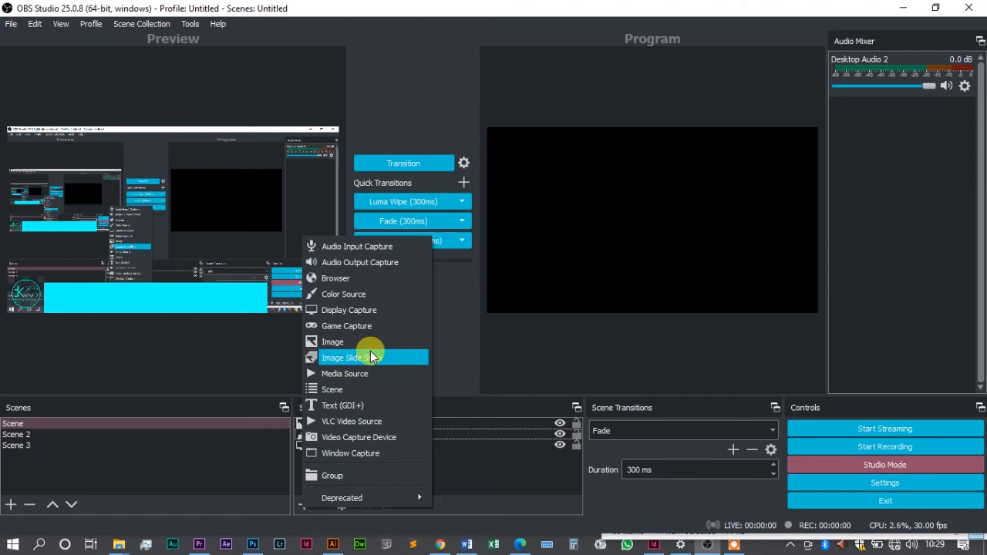
click(371, 358)
click(549, 372)
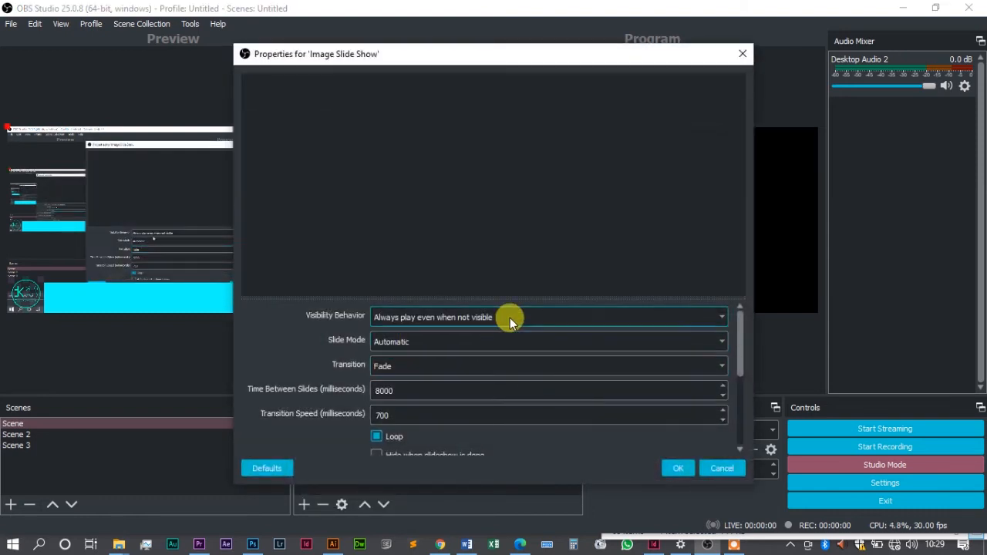
scroll(547, 384, down, 5)
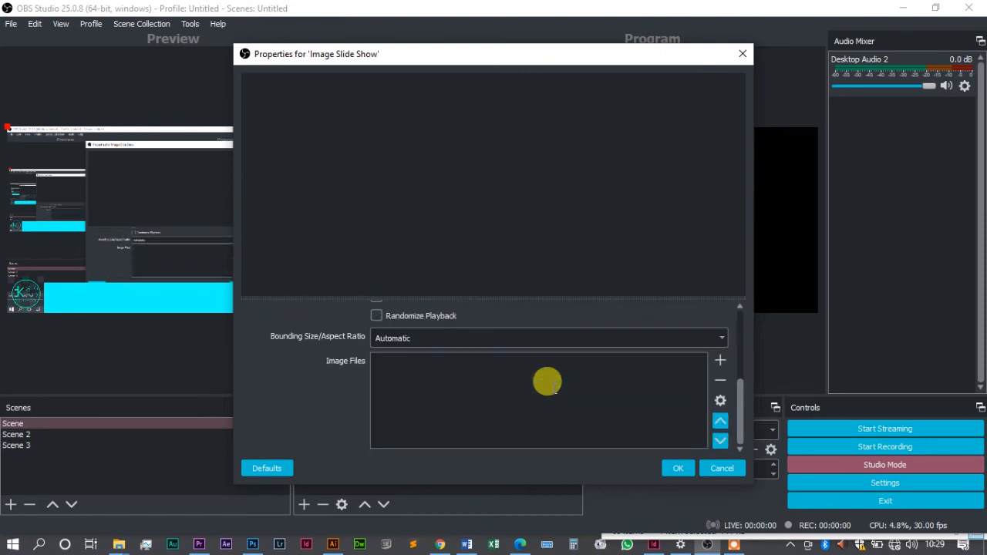
scroll(547, 383, up, 3)
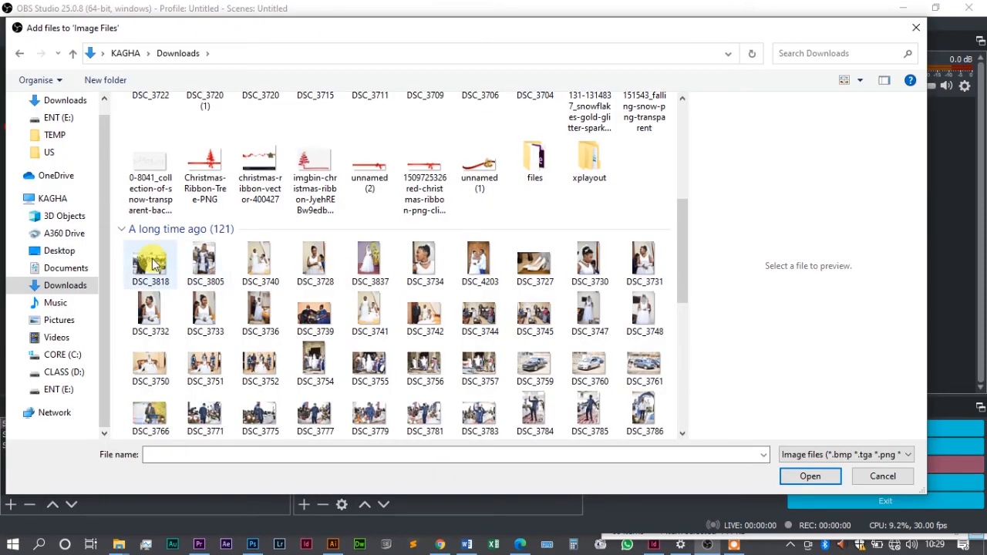
Load the photos from DSC_3818 through DSC_3856 in the Downloads folder into the slide show, keeping its default playback settings
click(152, 265)
scroll(152, 264, down, 2)
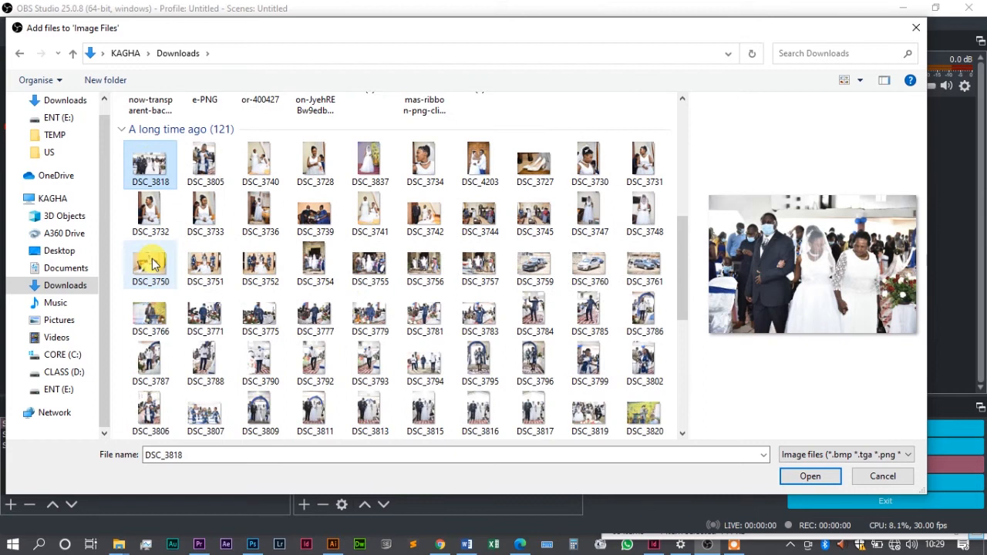
scroll(152, 264, down, 1)
scroll(152, 264, down, 4)
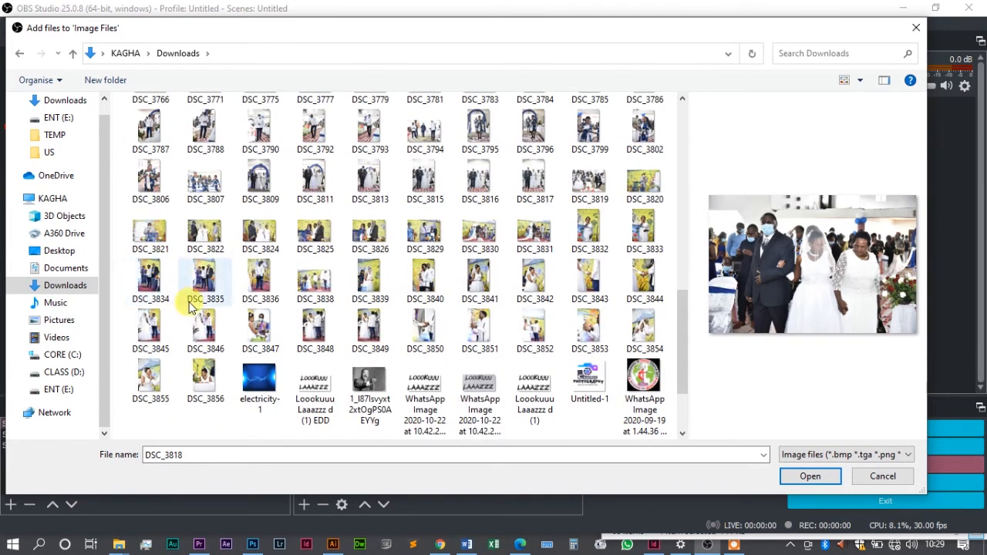
shift+click(205, 376)
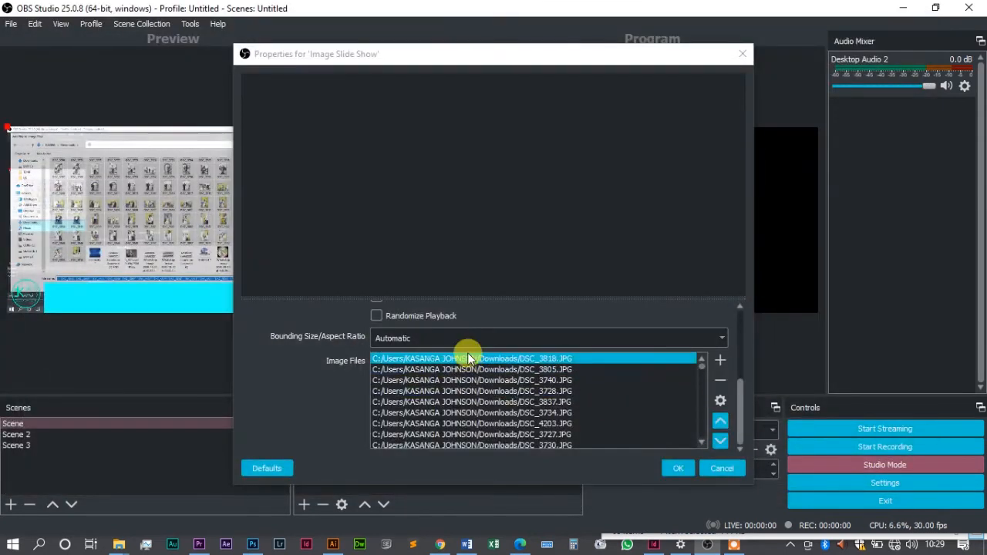
click(686, 468)
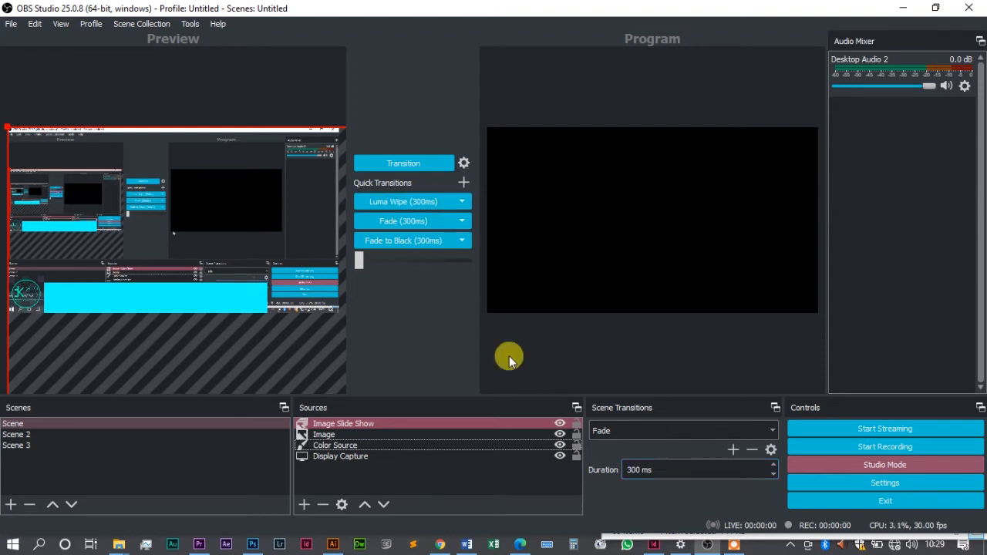
Select the Image Slide Show source and scale its oversized frame down to smaller than the preview canvas
click(411, 422)
click(342, 434)
click(375, 425)
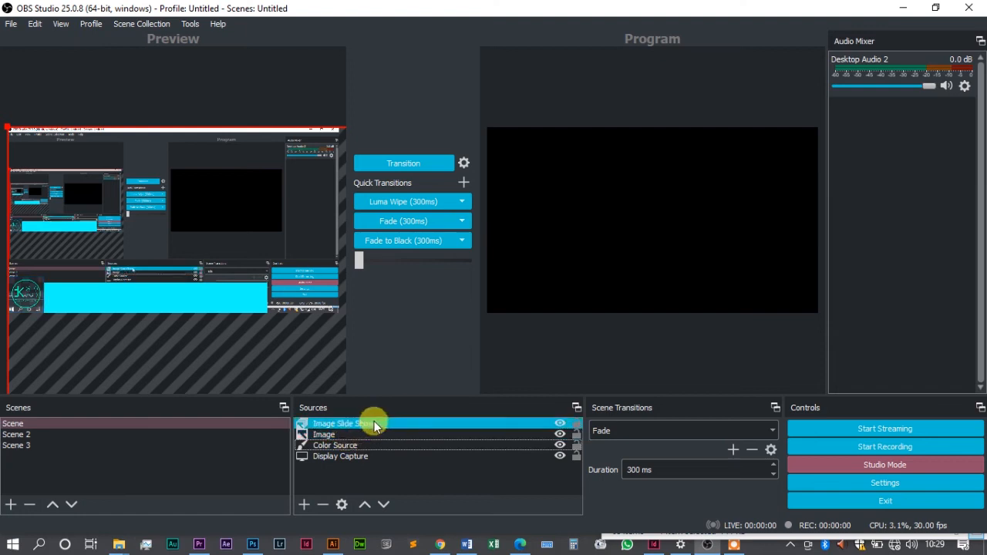
click(360, 468)
click(329, 432)
click(338, 426)
click(40, 139)
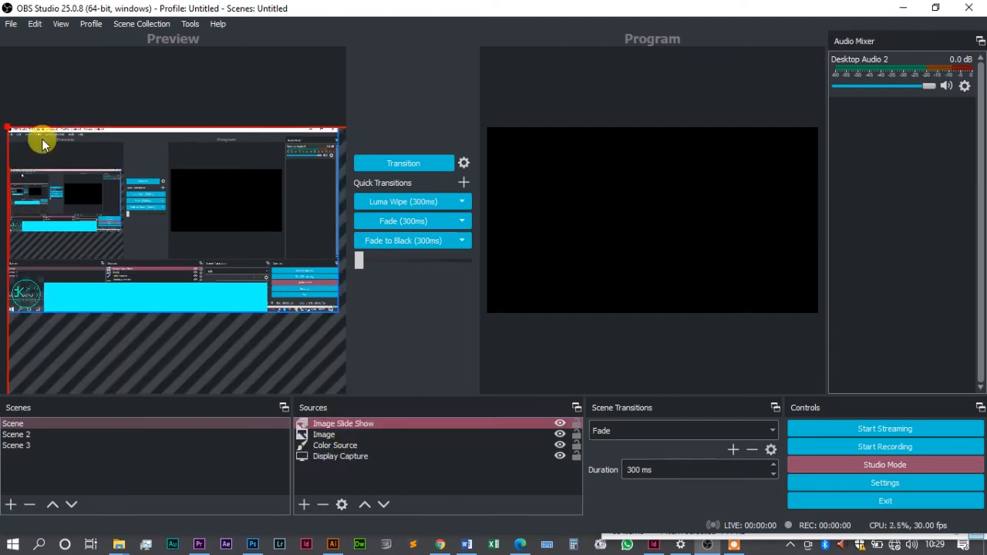
drag(7, 126, 88, 93)
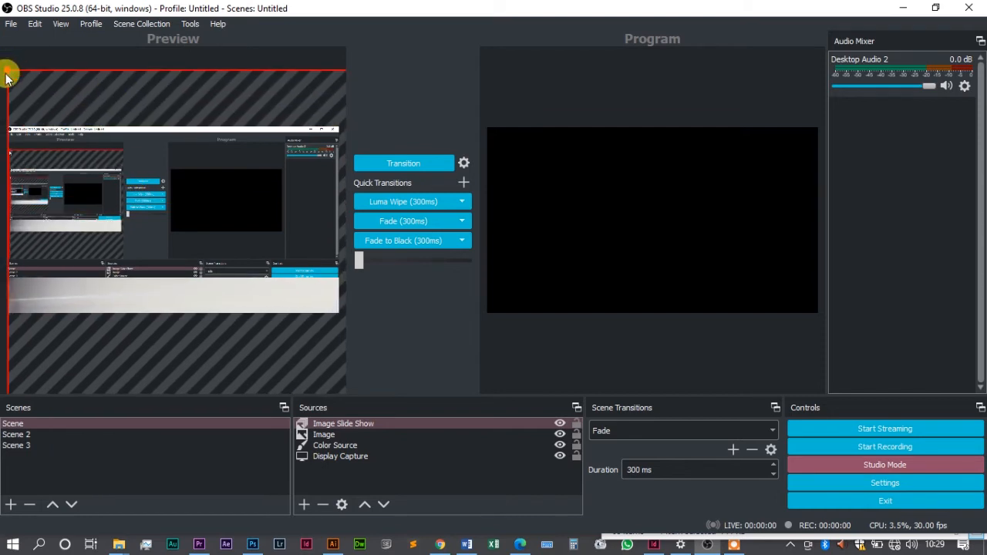
drag(7, 71, 53, 120)
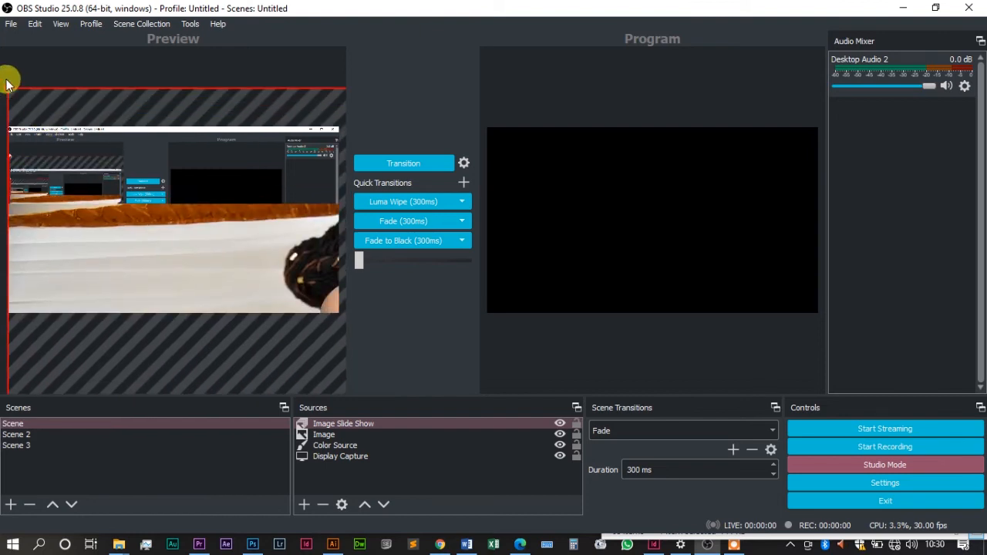
drag(8, 88, 60, 135)
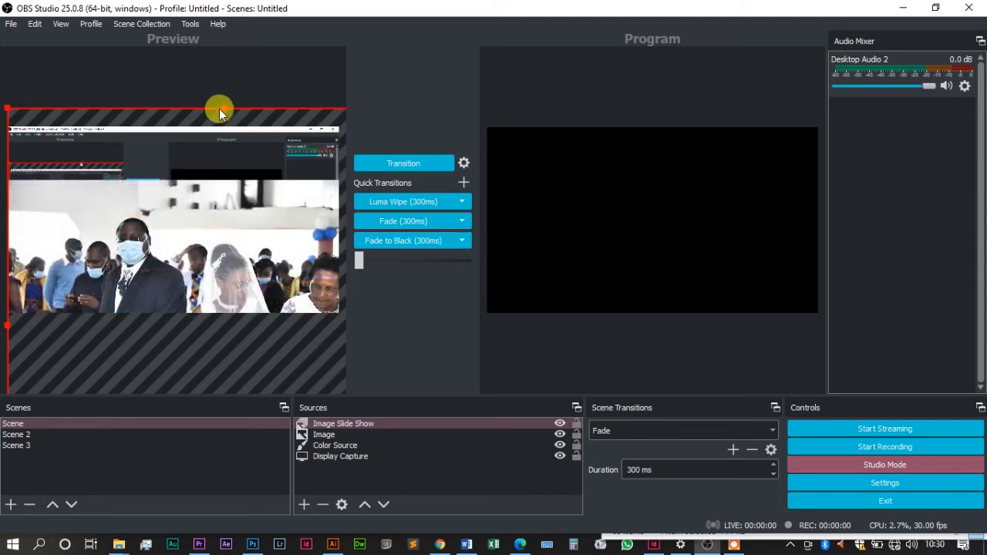
drag(225, 109, 189, 331)
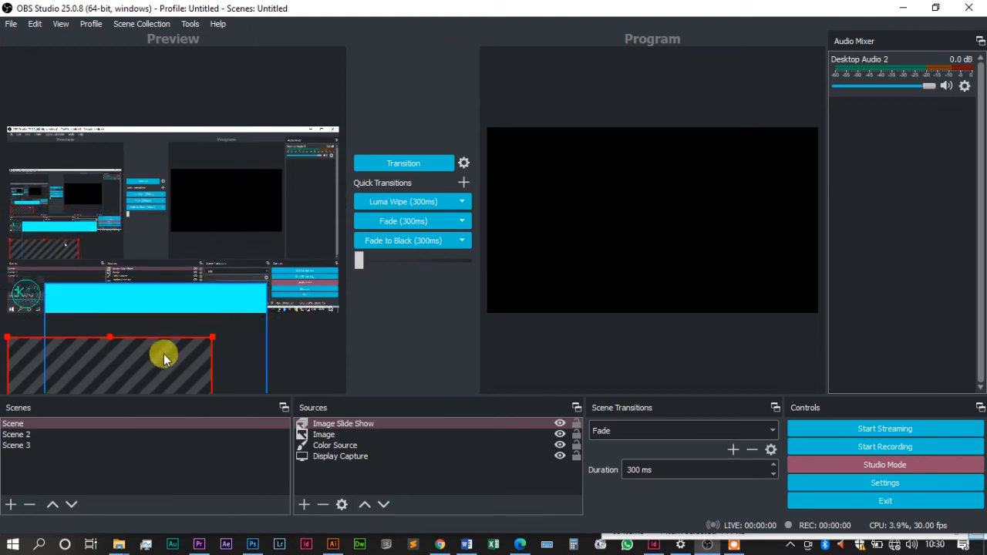
Move the slide show onto the canvas, fit it to about the canvas height and align it with the right edge
drag(132, 375, 159, 180)
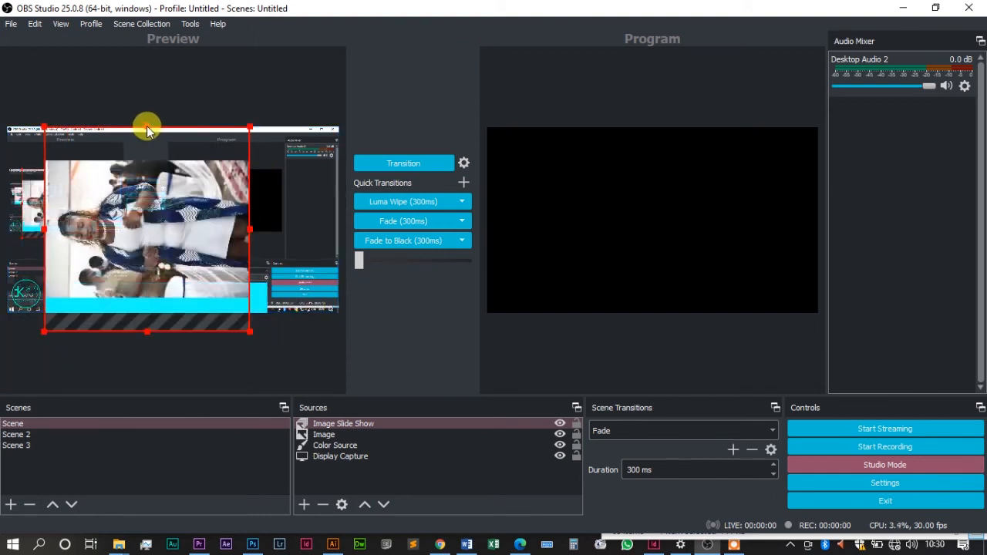
drag(146, 139, 241, 207)
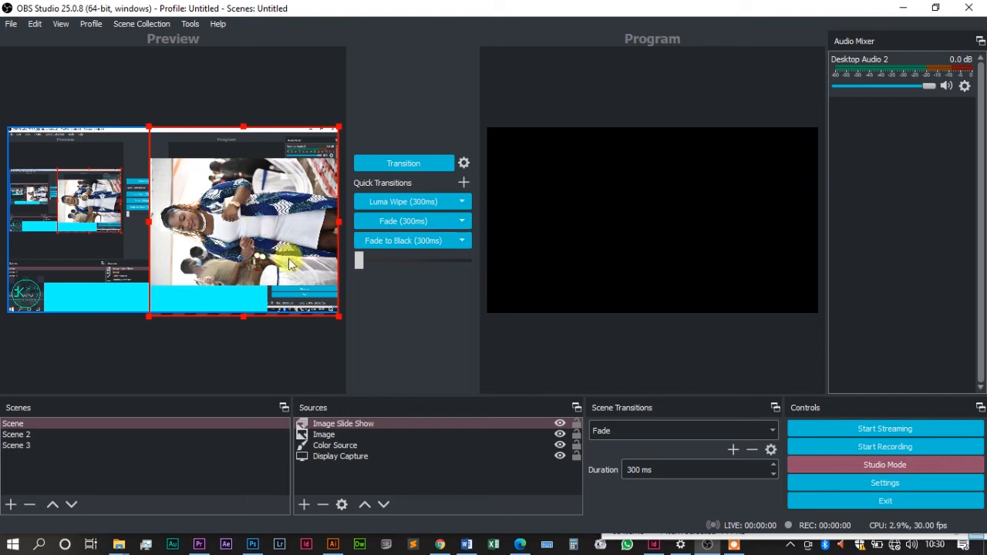
click(341, 322)
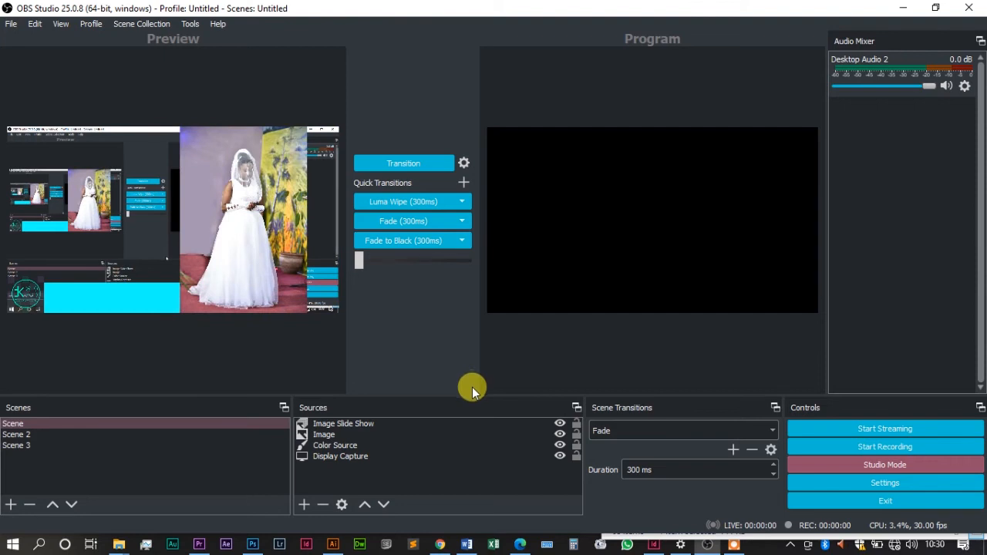
Hide the Image Slide Show source in the first scene
click(560, 424)
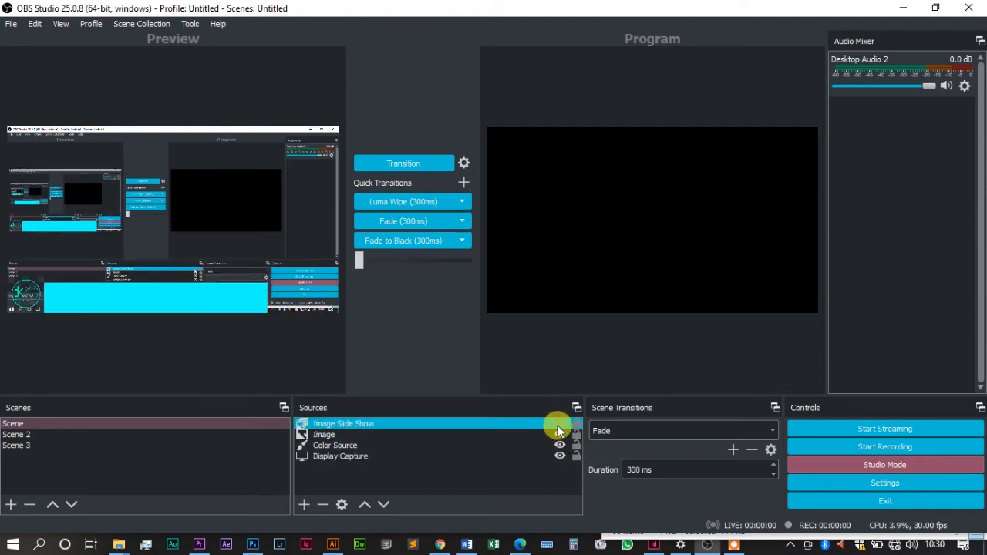
click(278, 426)
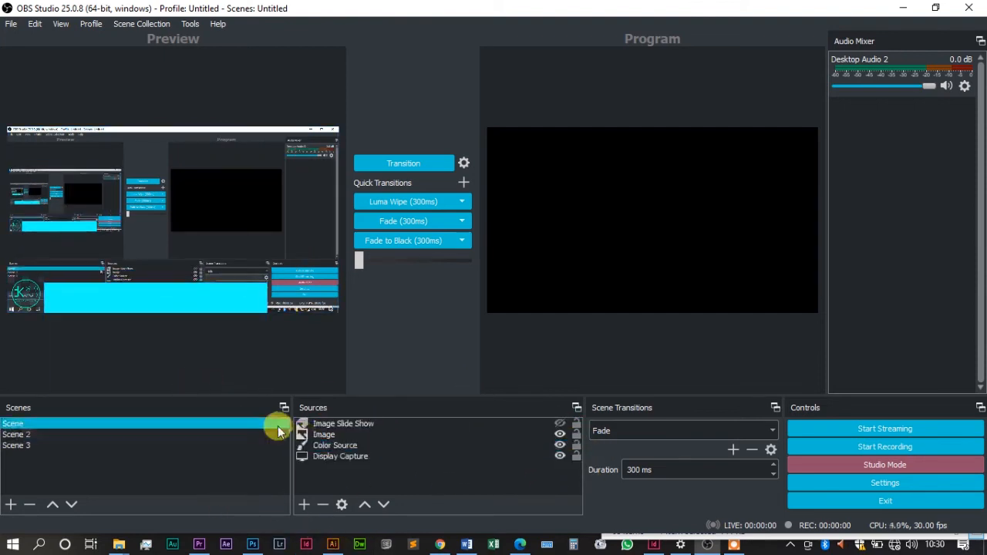
Add a new Media Source that plays the local MP4 tutorial on creating an After Effects intro, keeping the default playback options
click(305, 505)
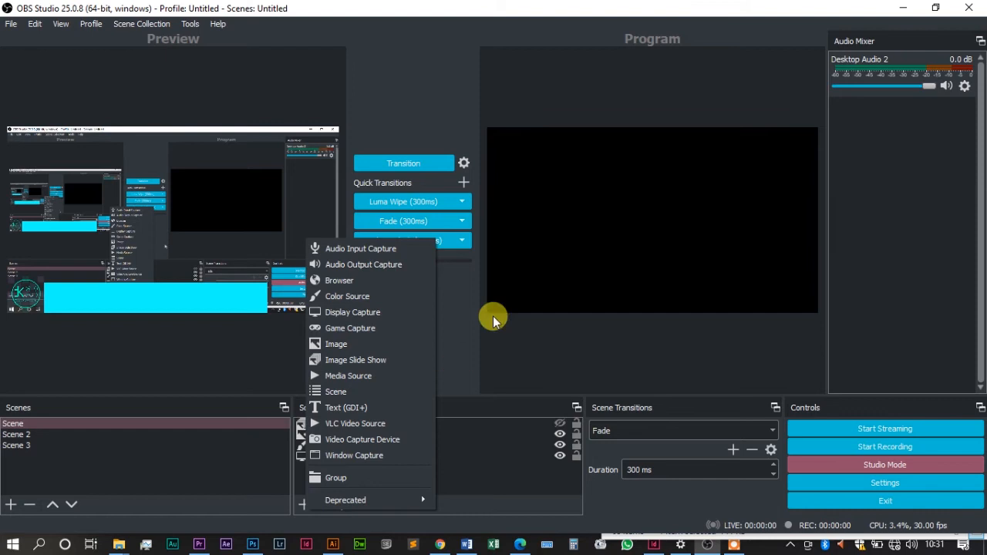
click(375, 375)
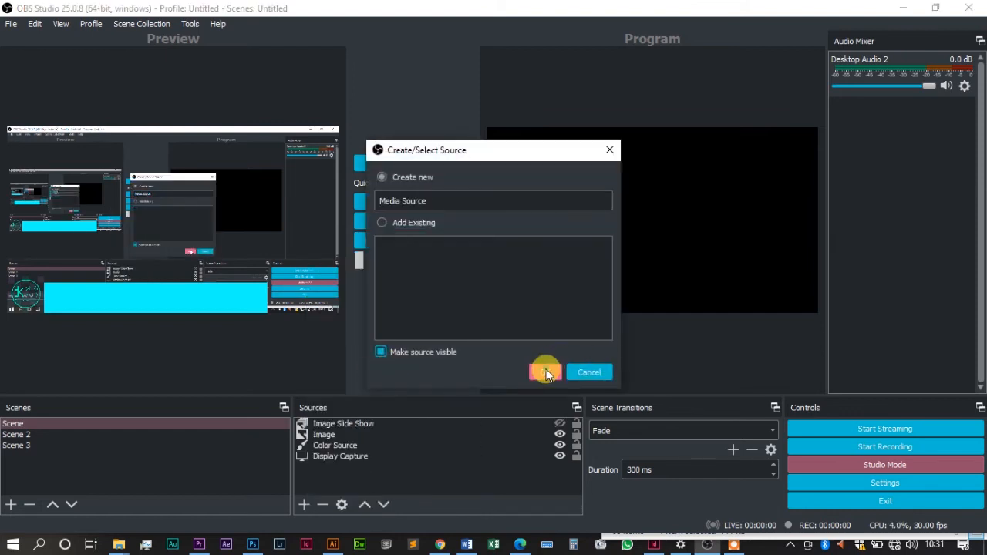
click(546, 369)
click(704, 349)
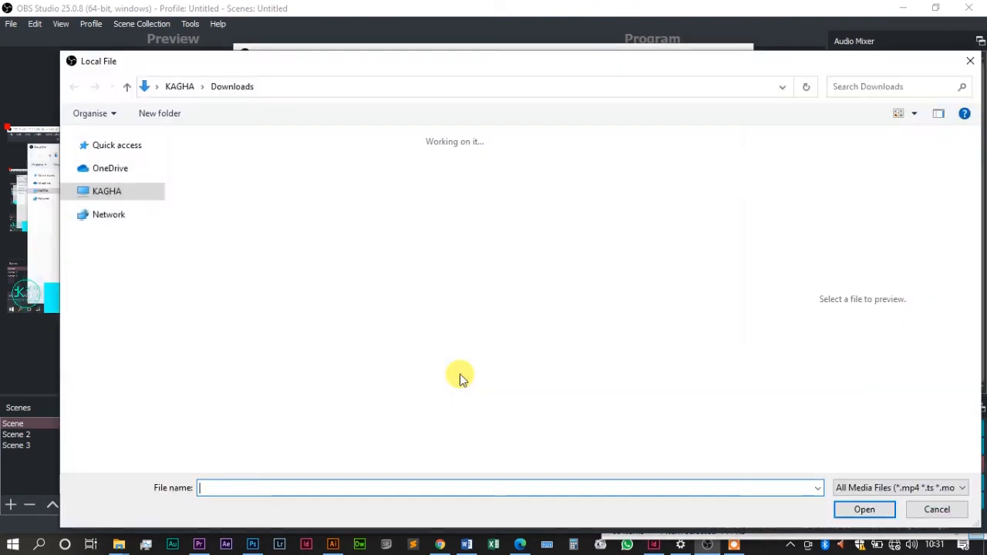
double_click(254, 288)
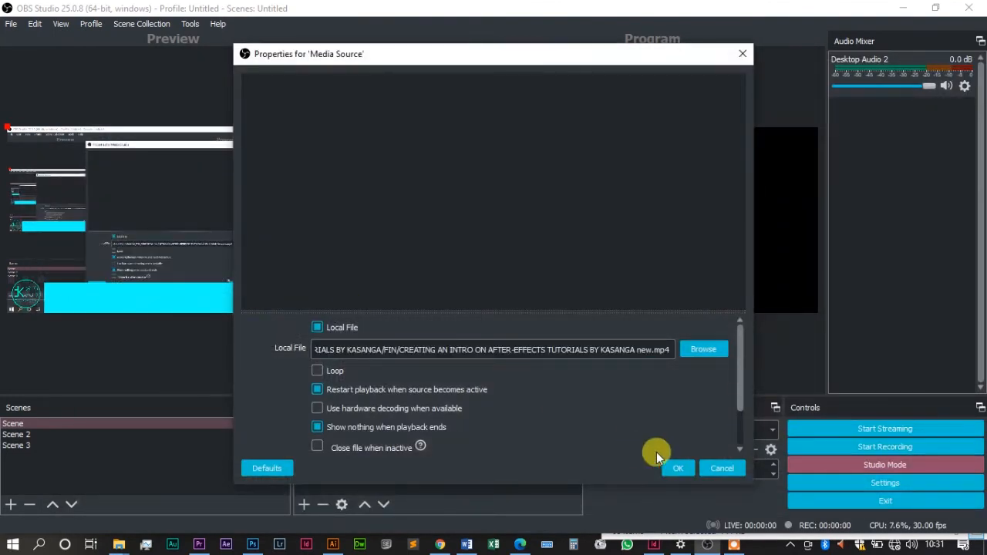
click(678, 468)
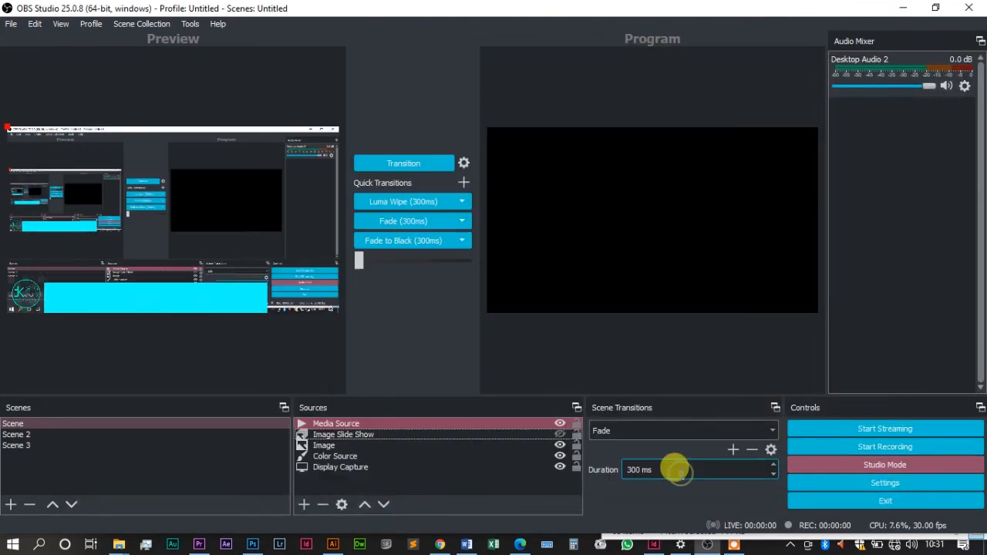
Stretch the Media Source to the screen and transition the scene to the program output
right_click(370, 424)
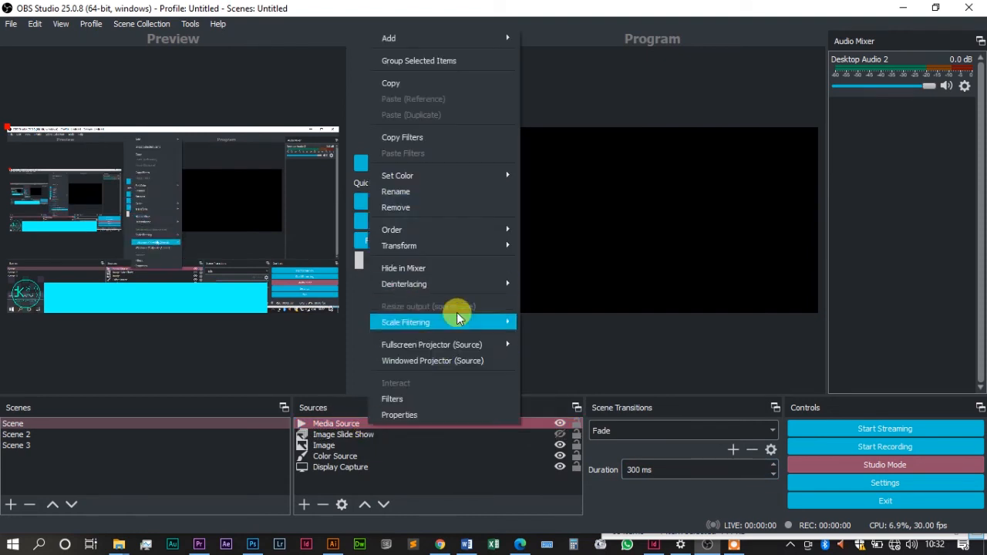
mouse_move(465, 246)
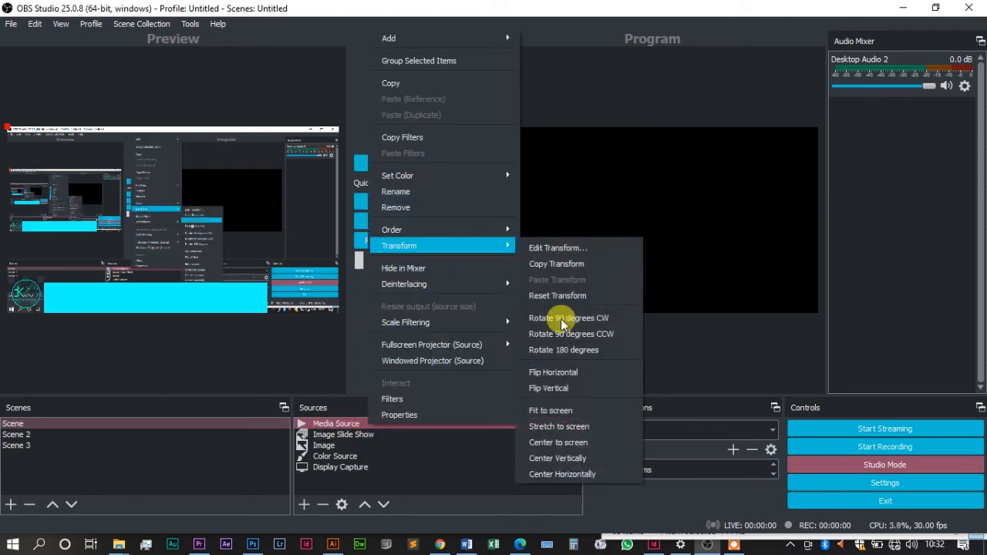
click(561, 428)
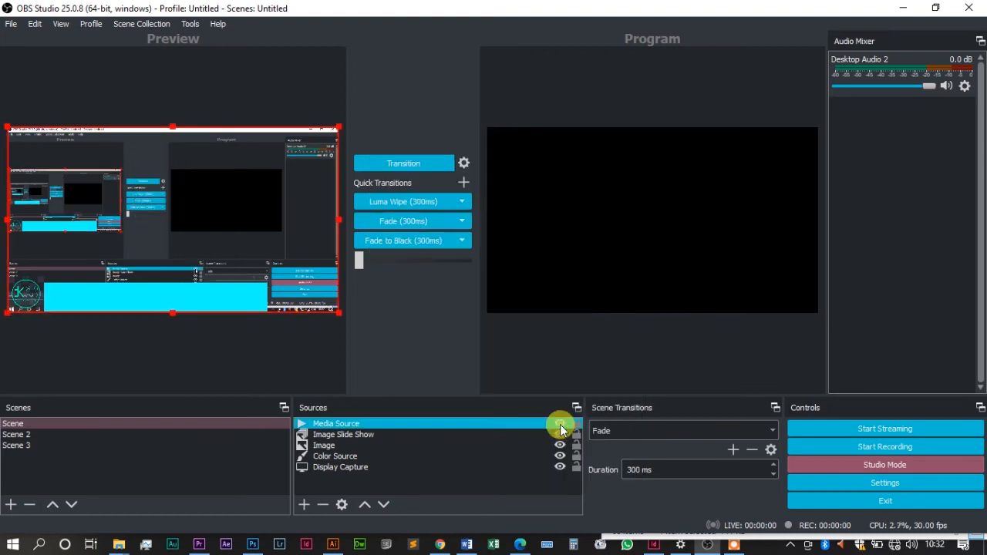
click(367, 437)
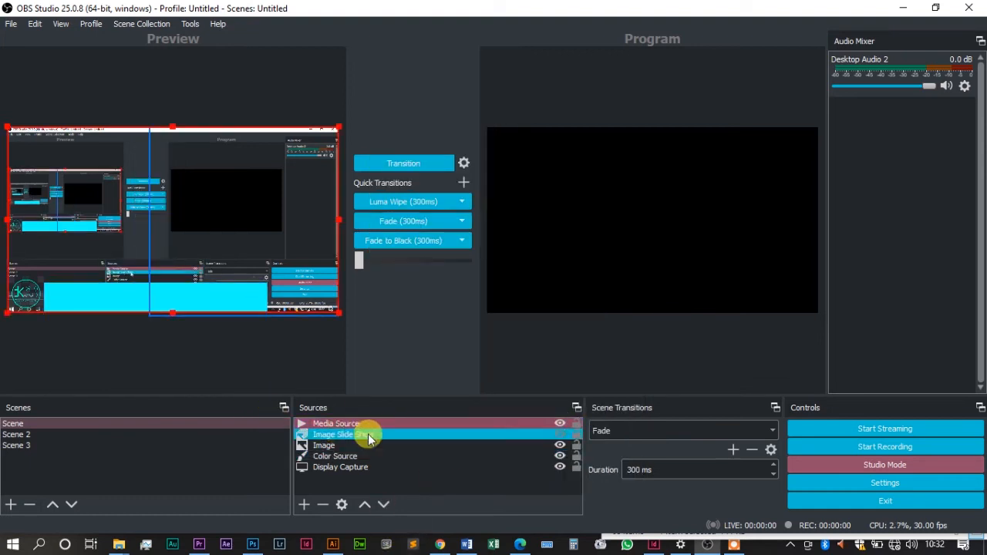
click(390, 483)
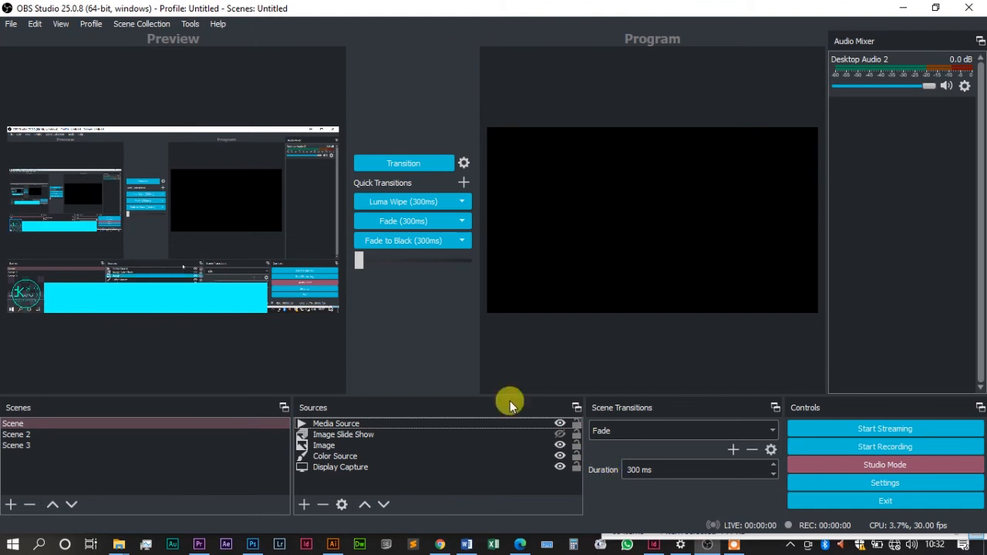
click(416, 168)
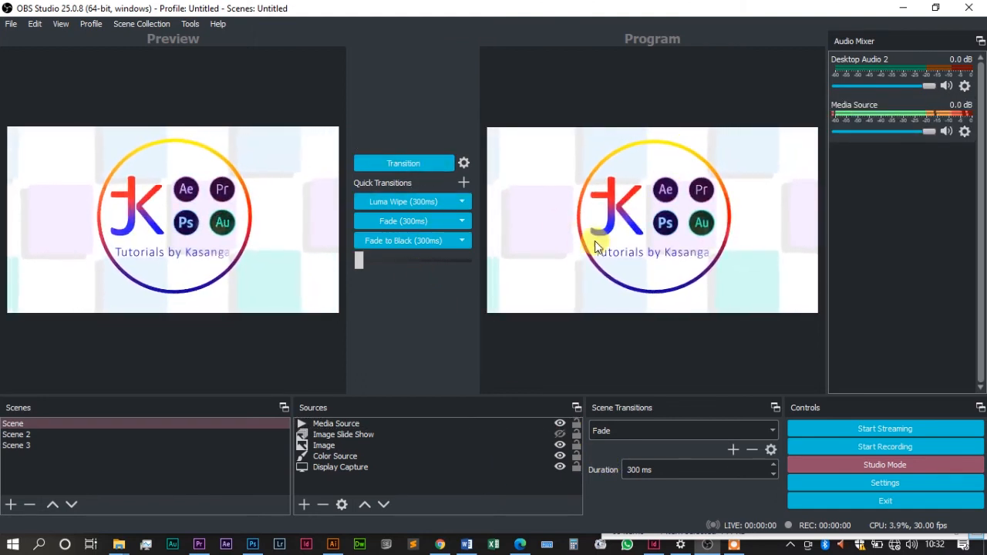
Move the Media Source to the end of the source order, below Display Capture
click(317, 433)
click(334, 425)
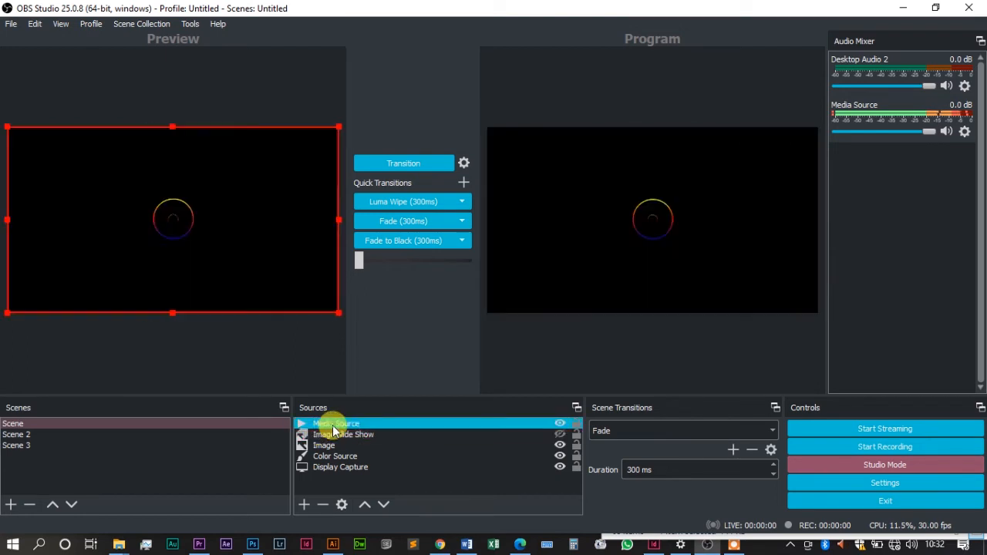
click(301, 444)
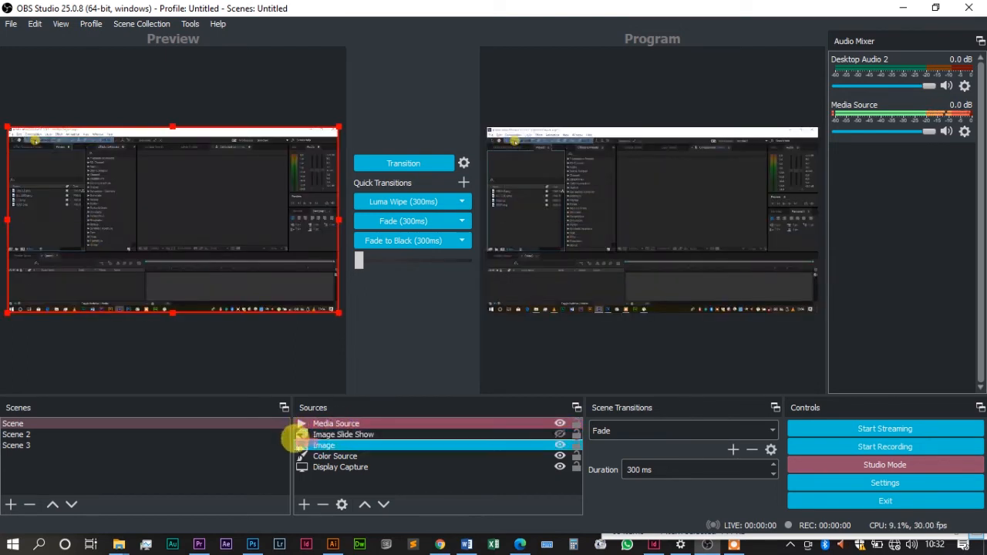
click(297, 456)
click(297, 466)
click(295, 476)
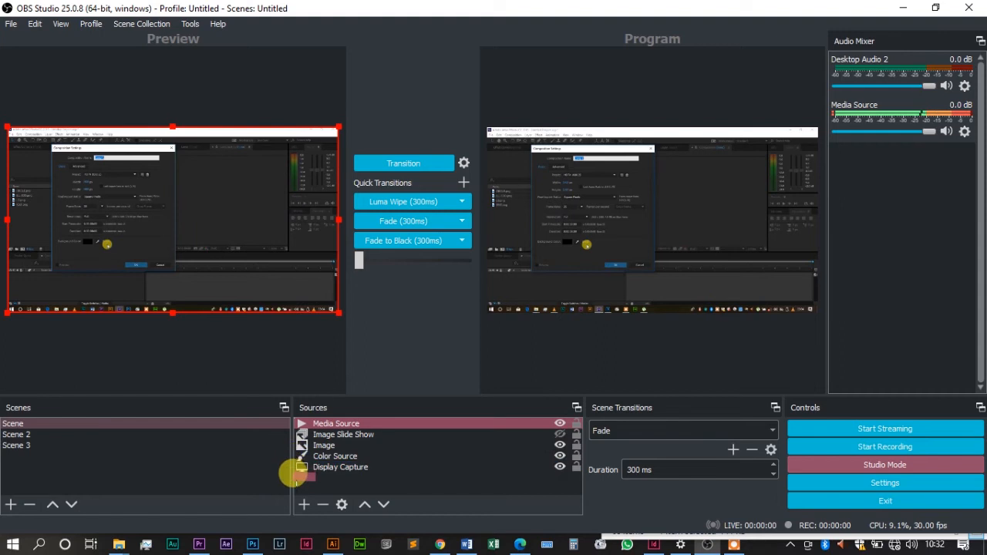
drag(332, 423, 339, 486)
Hide the Display Capture source and transition the scene to the program output
click(339, 446)
click(363, 434)
click(371, 444)
click(368, 456)
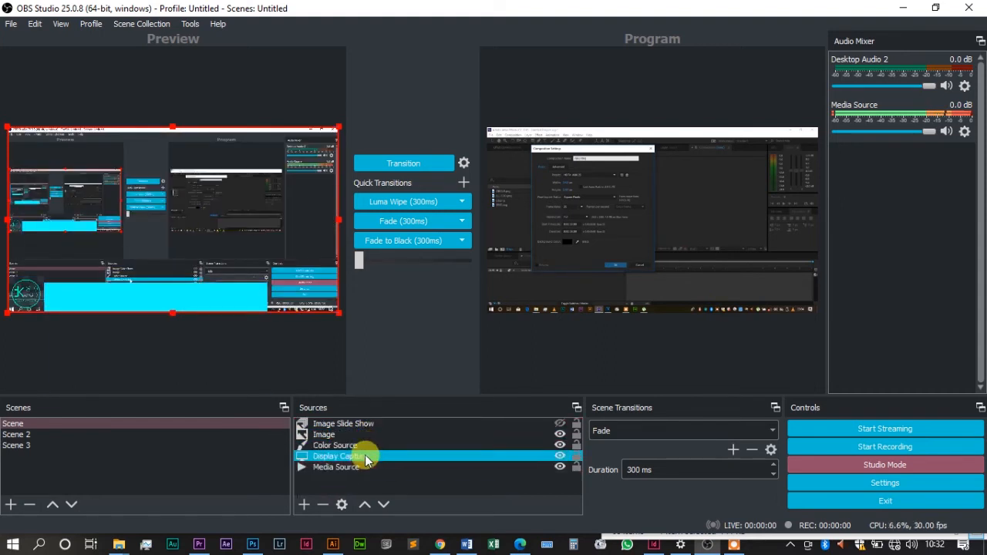
click(559, 457)
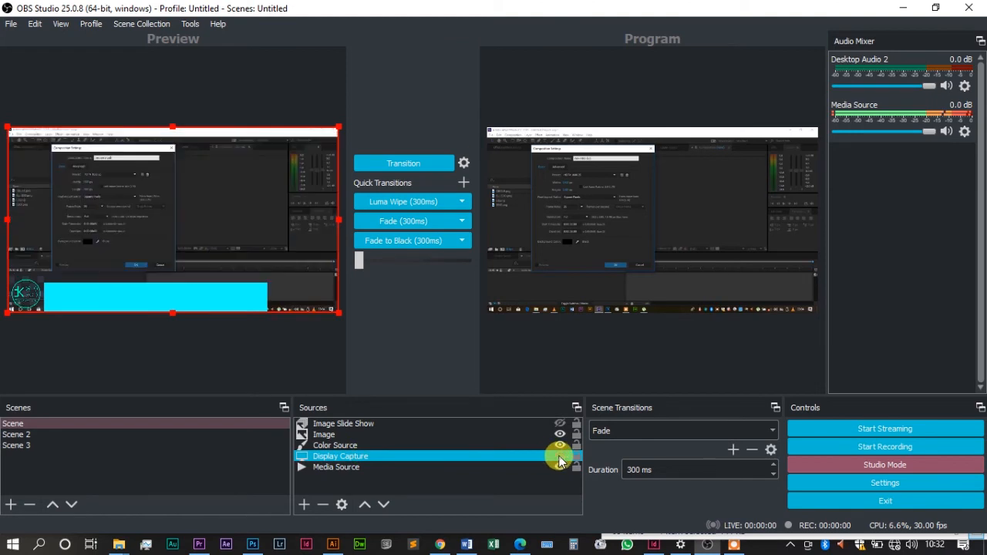
click(401, 164)
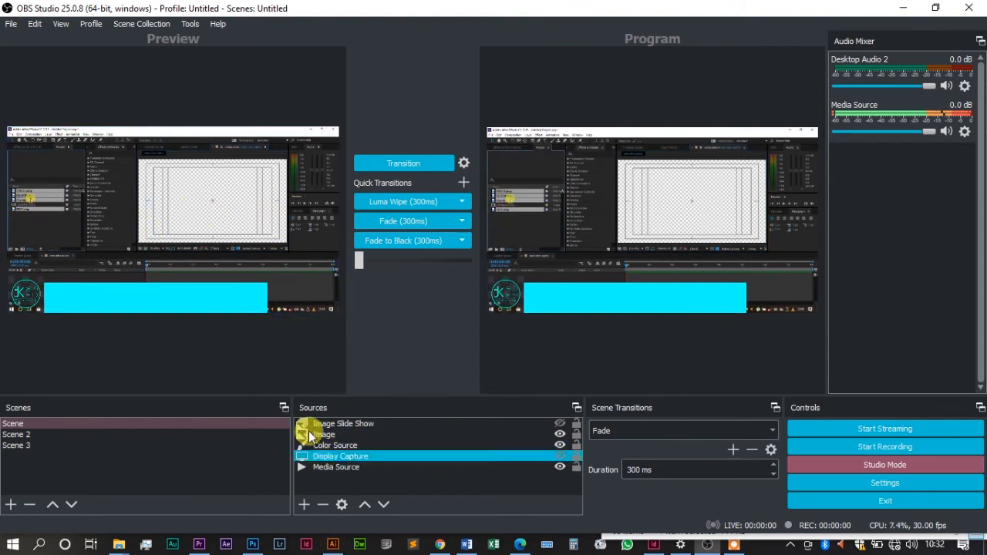
click(305, 505)
click(305, 506)
click(306, 506)
click(564, 353)
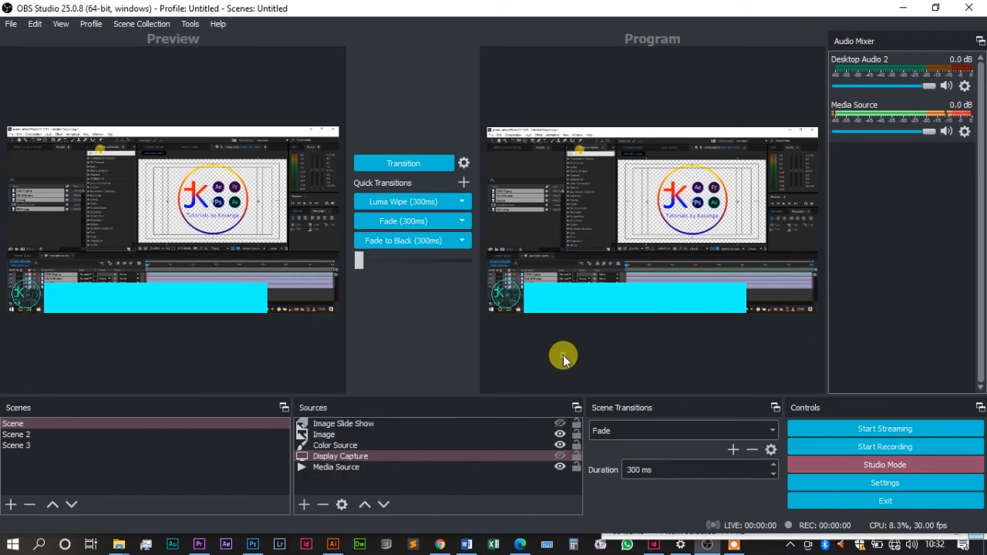
Hide the Media Source and transition the updated scene to the program output
click(560, 467)
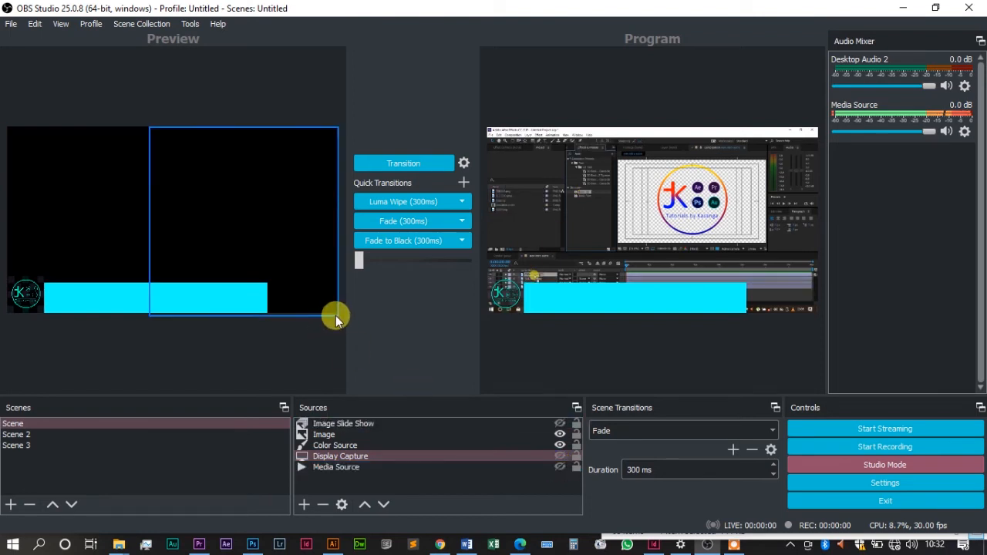
click(387, 162)
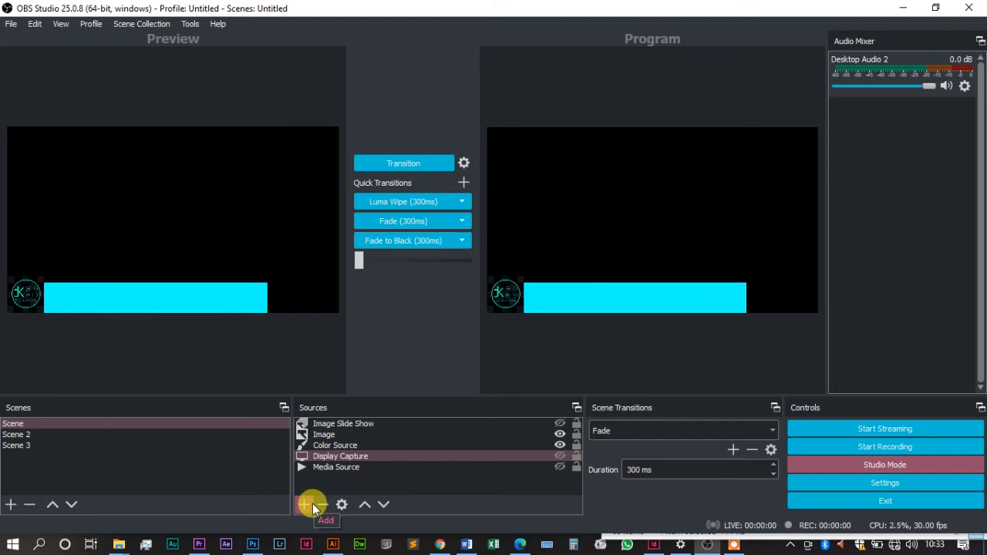
Add a new Text (GDI+) source with the text "YOUR TEXT HERE" in Arial
click(313, 504)
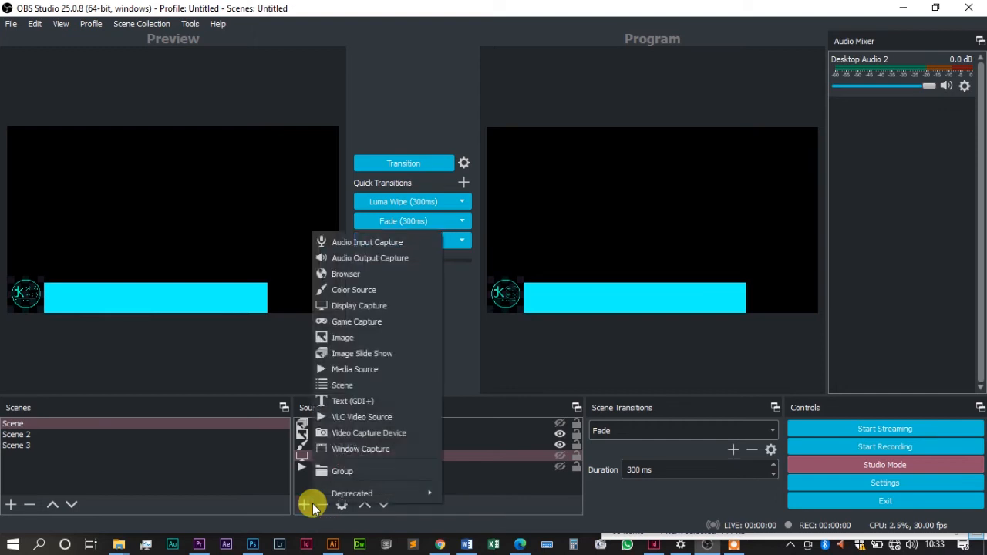
click(341, 401)
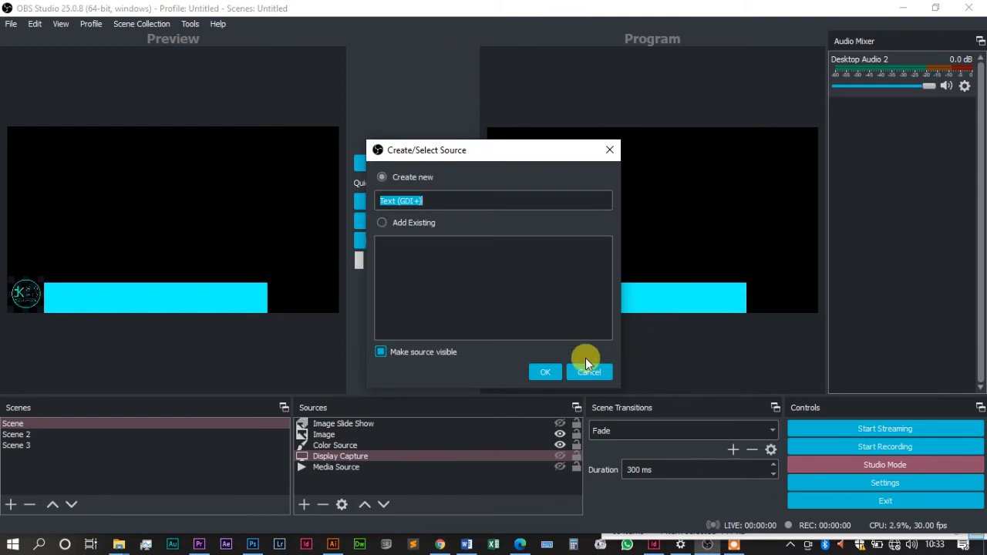
click(544, 371)
click(509, 380)
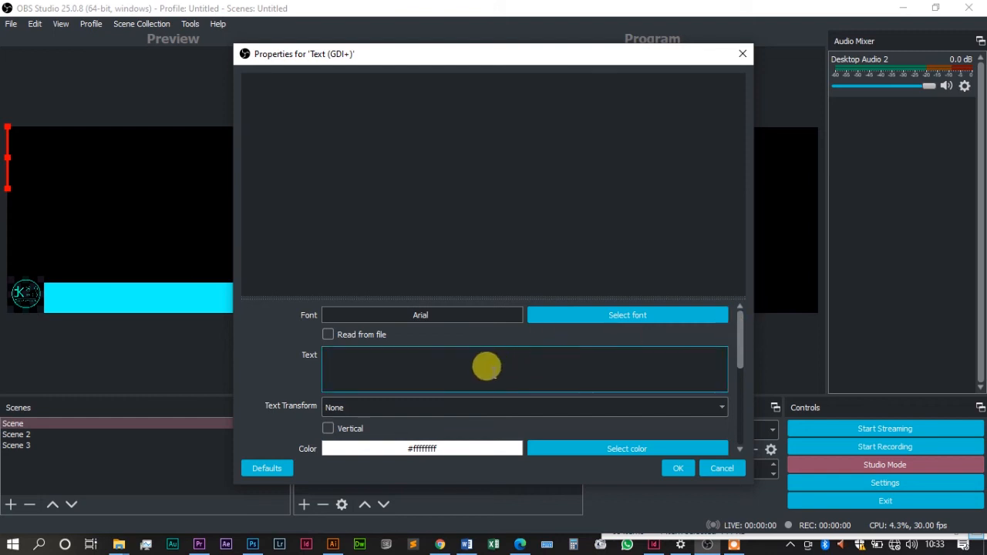
text(YOUR)
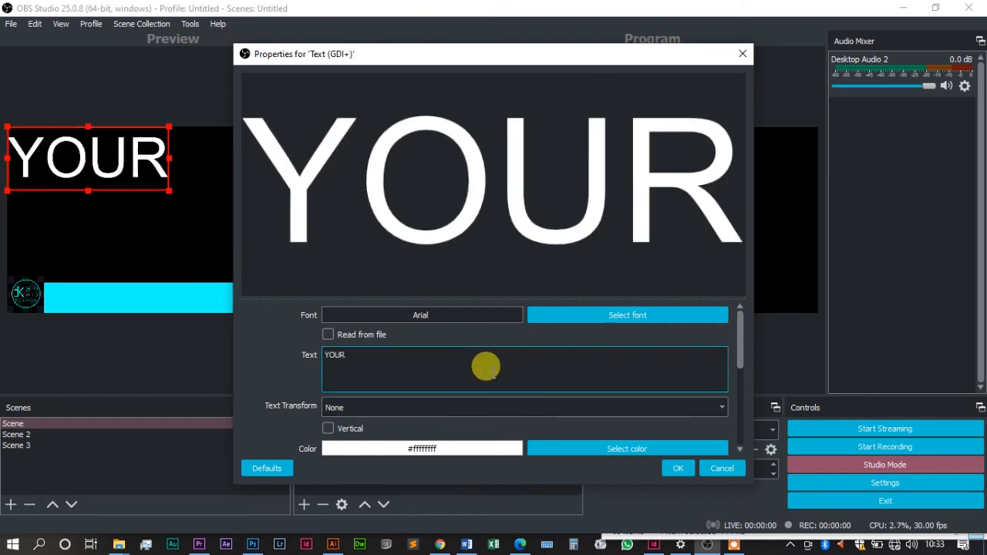
text( TE)
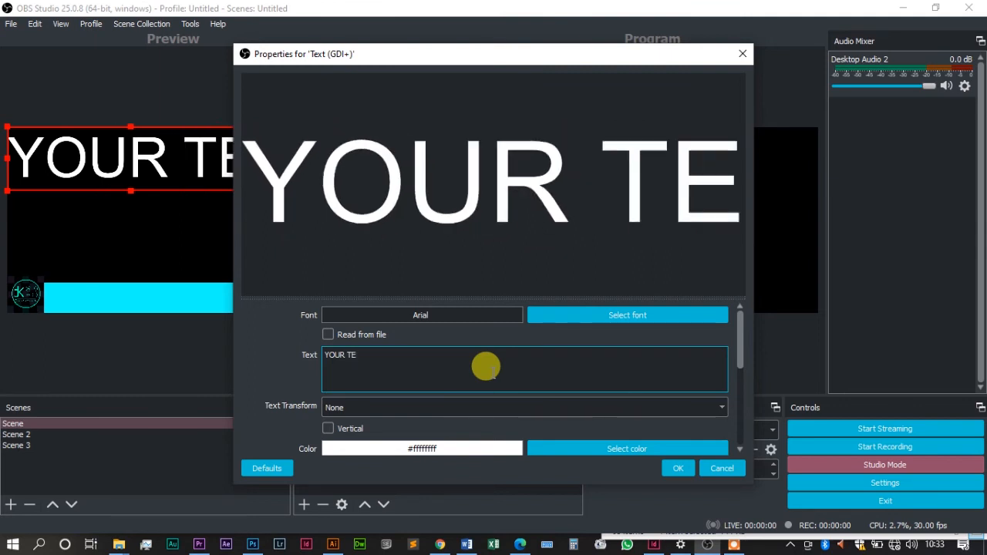
text(XT HERE)
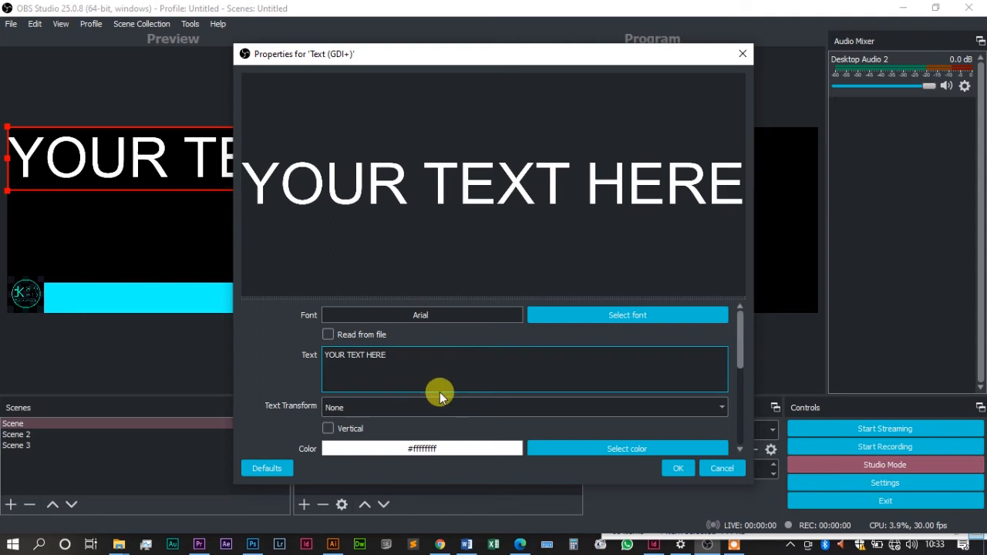
Give the text a black (#ff000000) background at 100% opacity and apply the text source's properties
drag(742, 351, 742, 371)
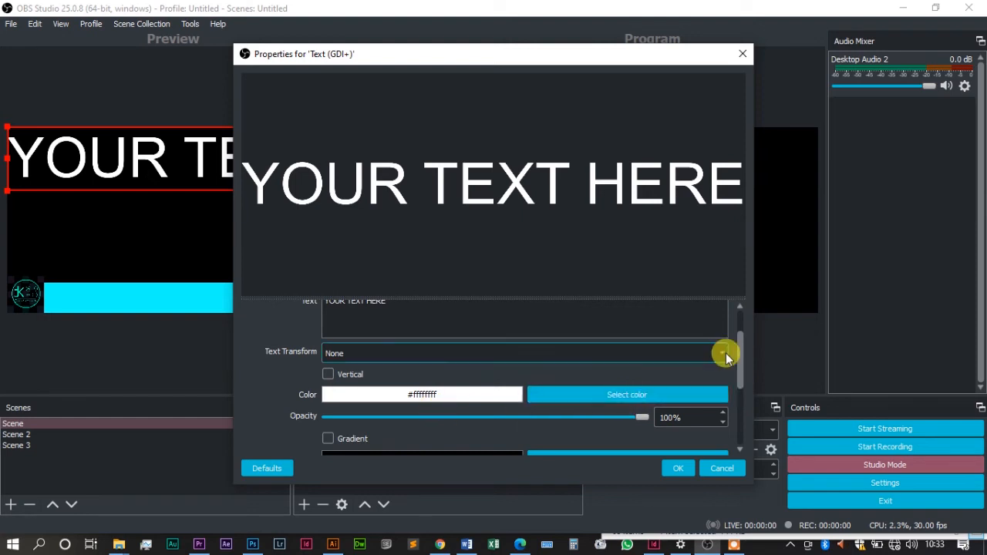
drag(742, 352, 730, 381)
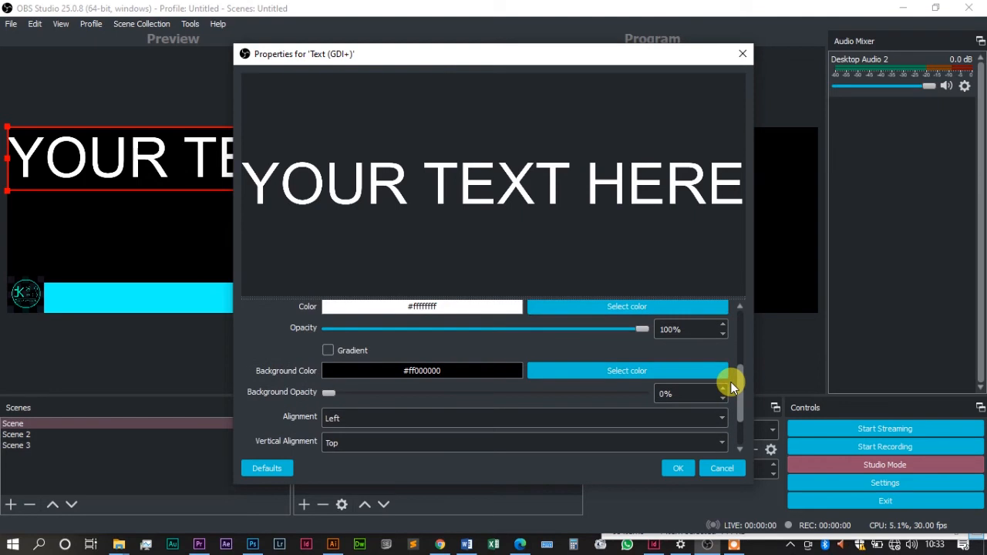
click(594, 370)
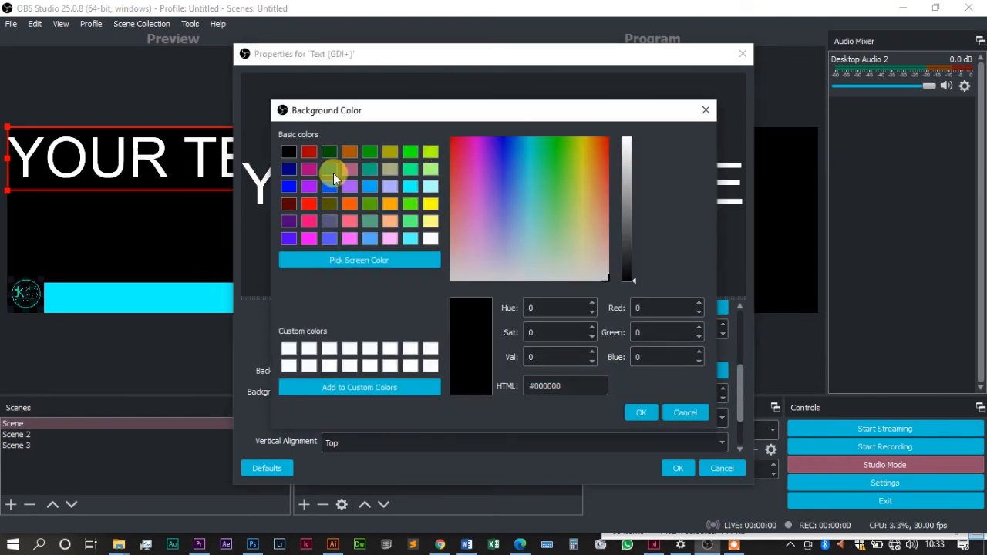
click(555, 222)
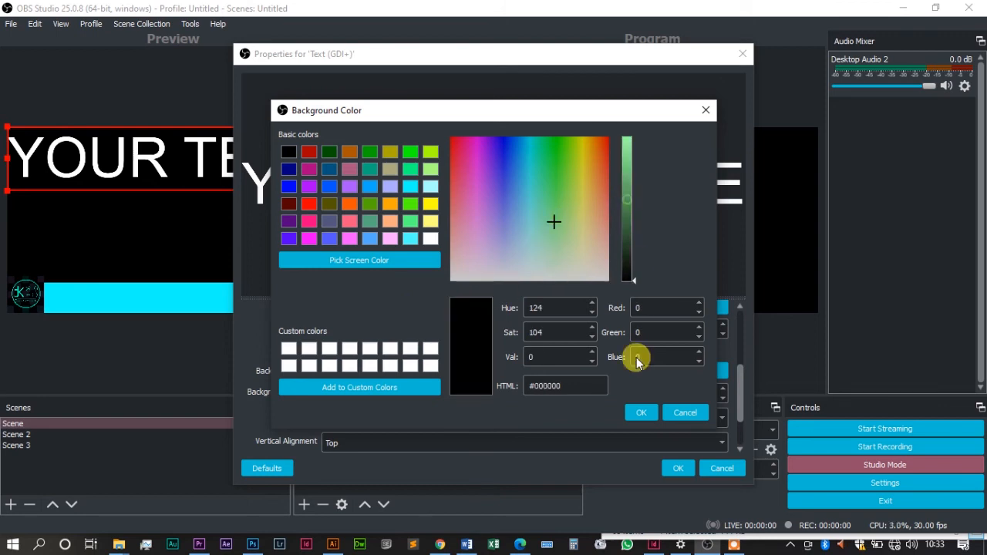
click(634, 417)
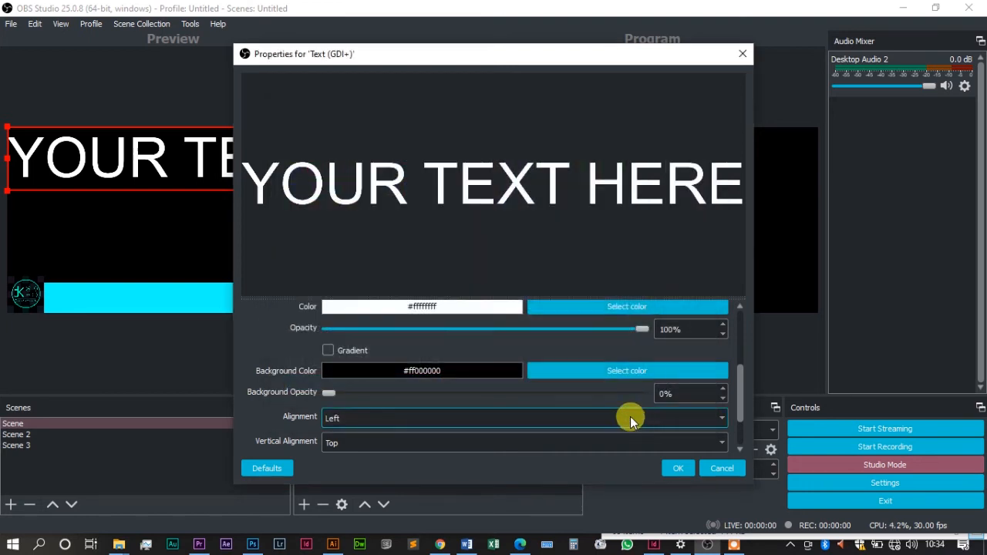
drag(328, 393, 644, 393)
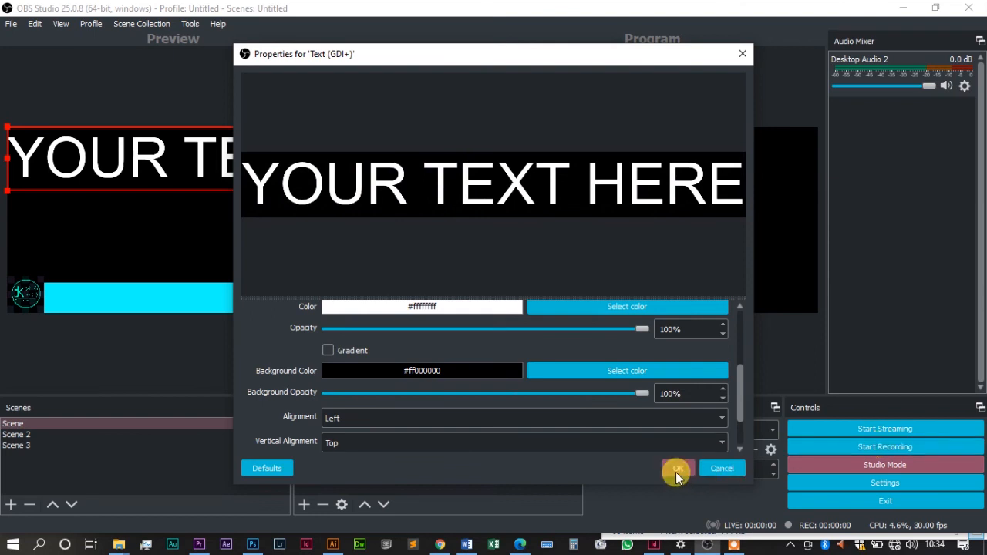
click(676, 472)
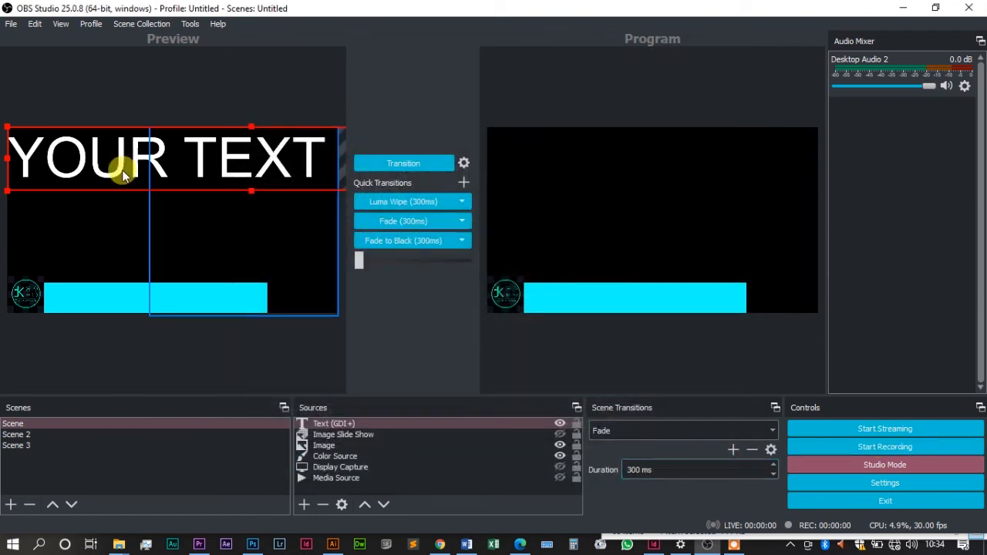
Scale the text down to about a third of the canvas width and place it on the cyan bar beside the logo
drag(252, 125, 175, 176)
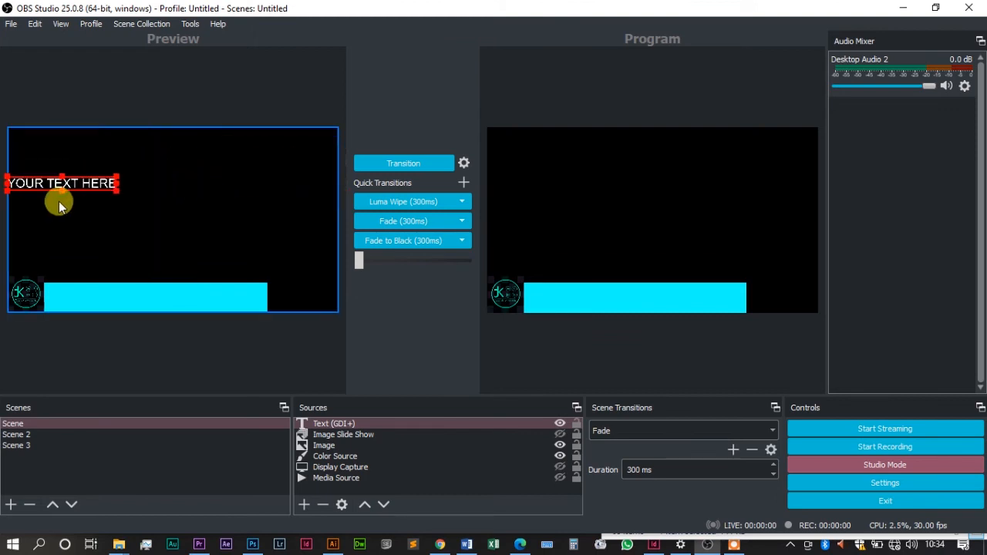
drag(78, 185, 118, 296)
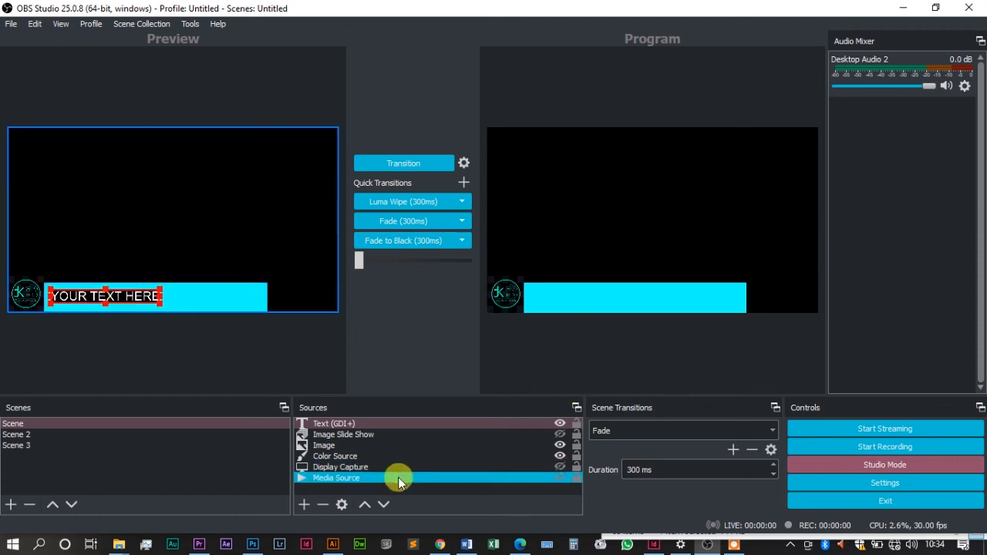
Hide the Color Source behind the text and transition the change to the program output
click(437, 454)
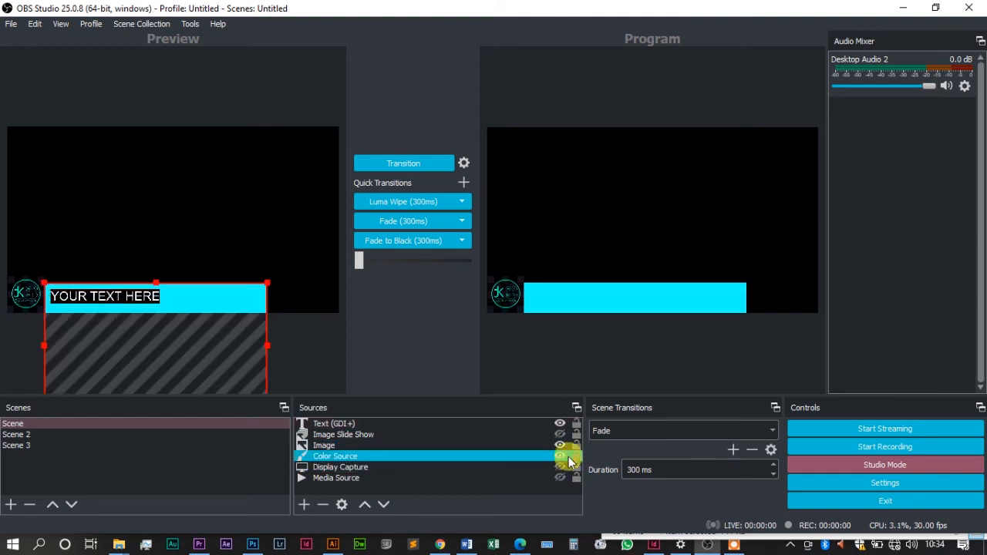
click(560, 456)
click(391, 164)
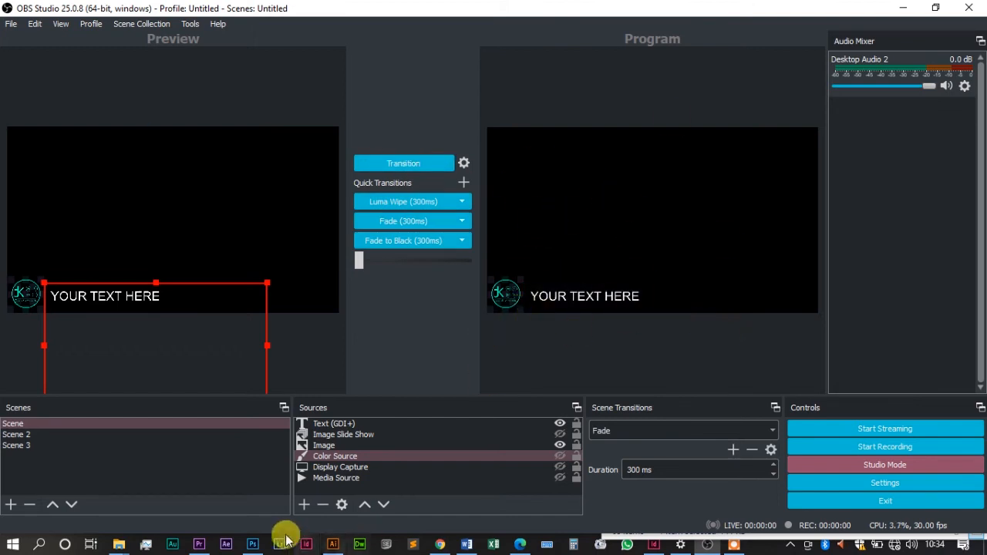
Show the Media Source in the program output, and hide it again with a second transition
click(346, 478)
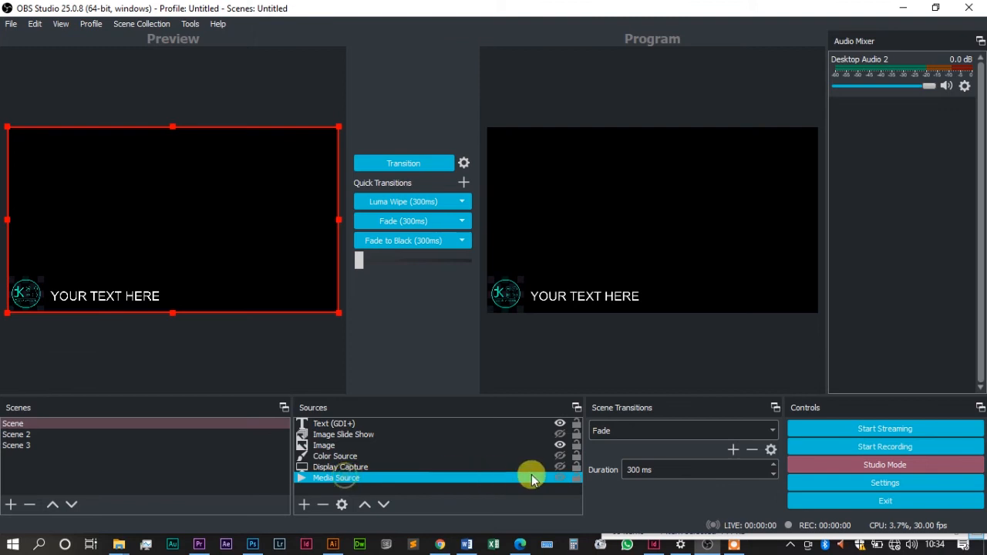
click(560, 478)
click(419, 162)
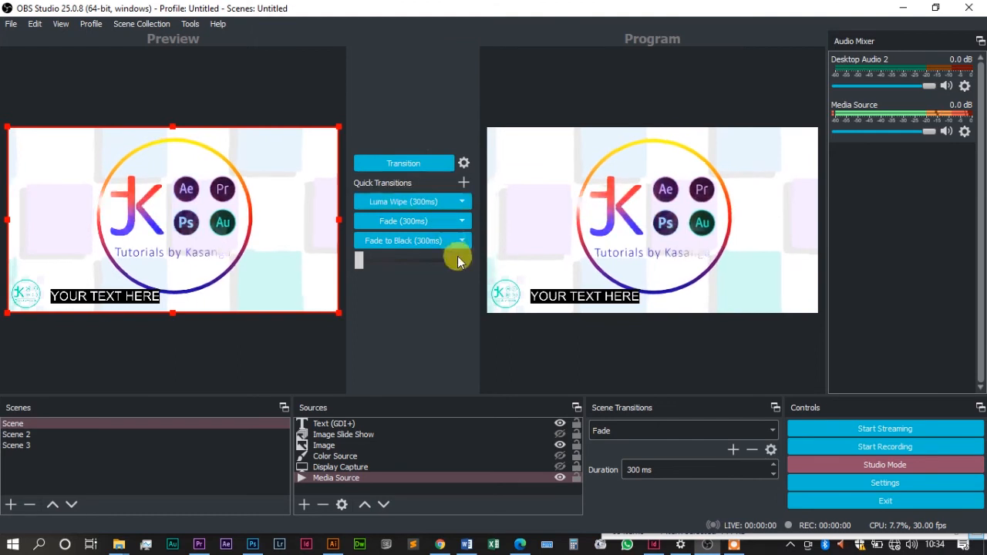
click(559, 479)
click(404, 164)
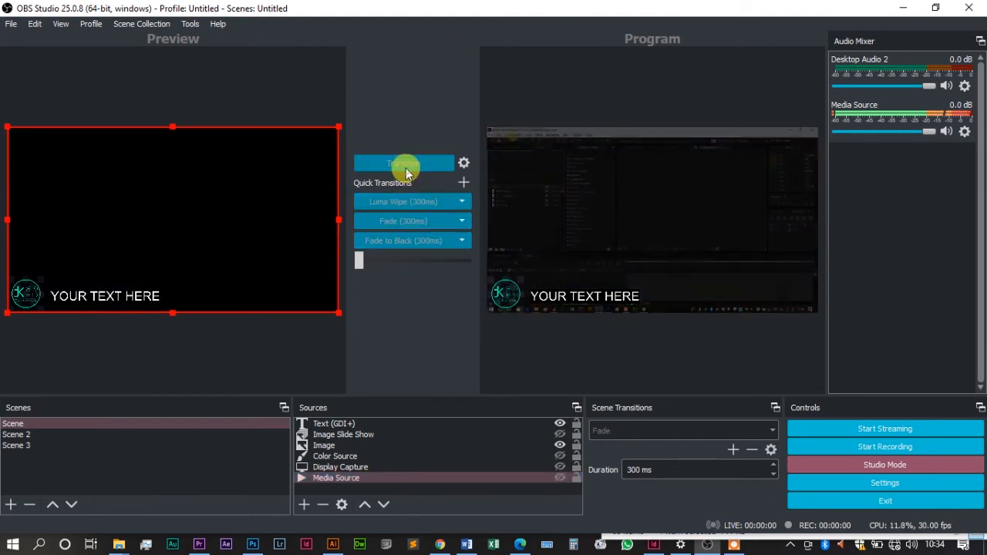
Add a new Video Capture Device source that uses the WebCam SC-10HDD12636N device
click(302, 506)
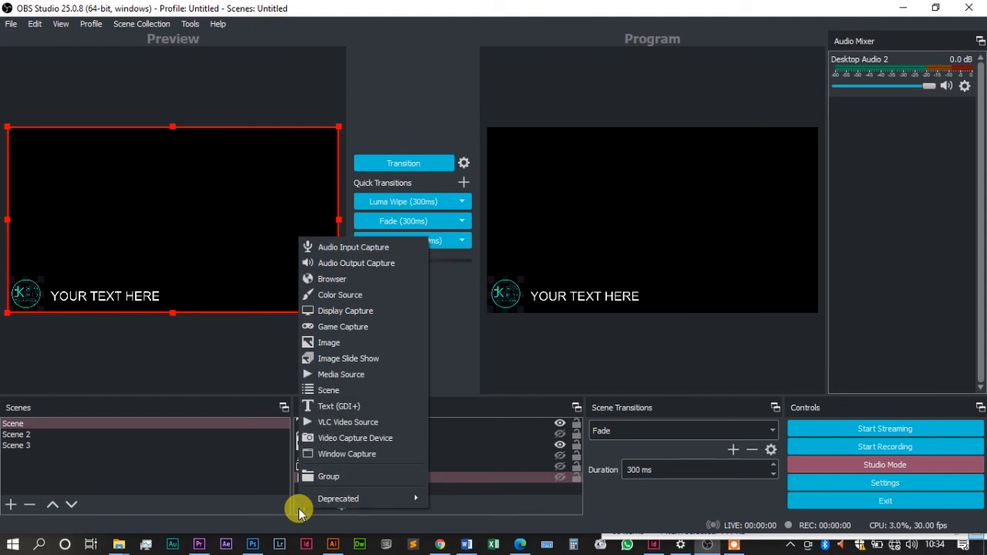
click(362, 447)
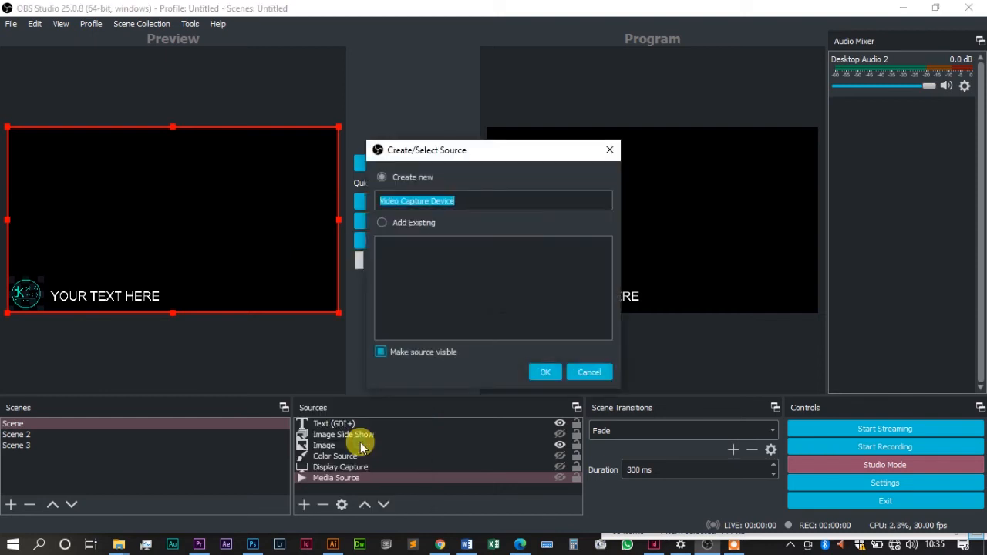
click(540, 376)
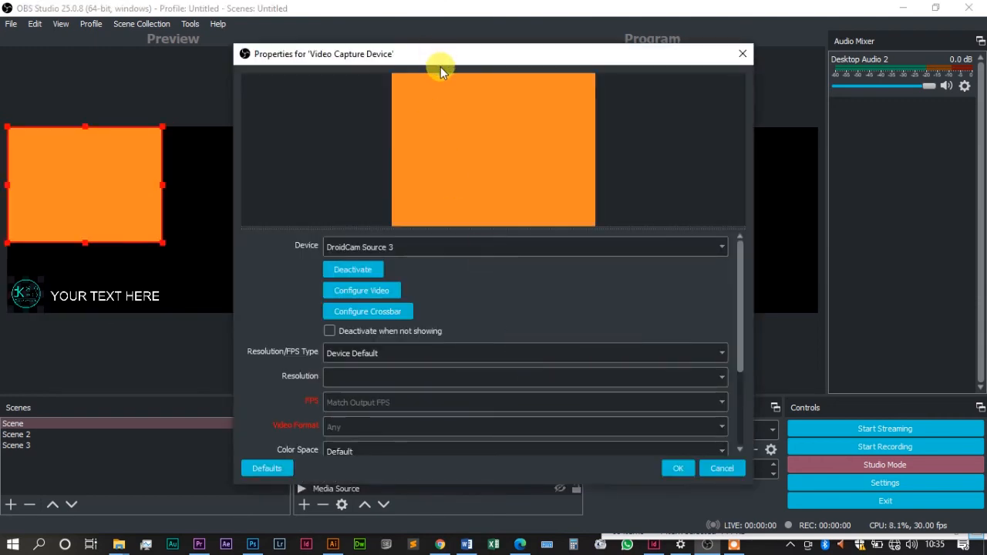
click(482, 245)
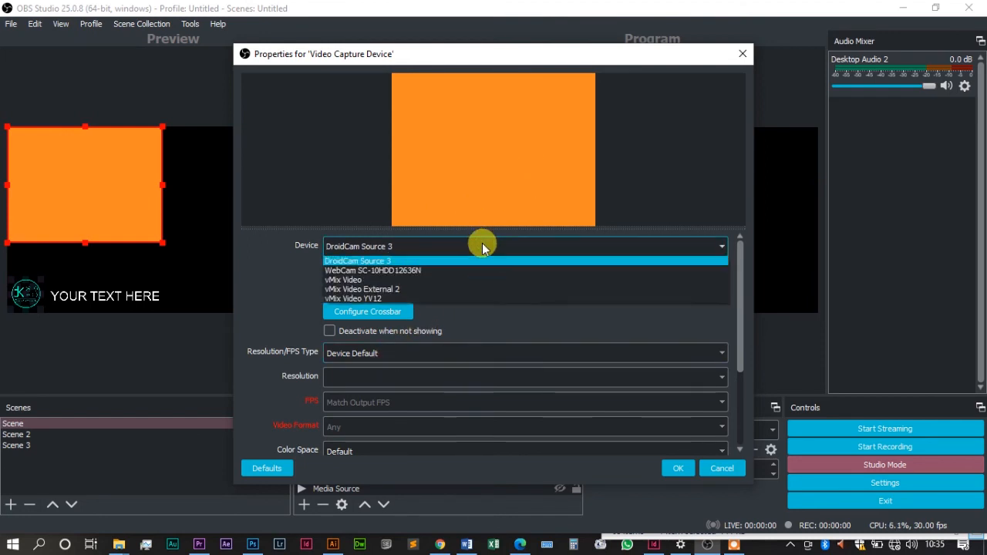
click(453, 272)
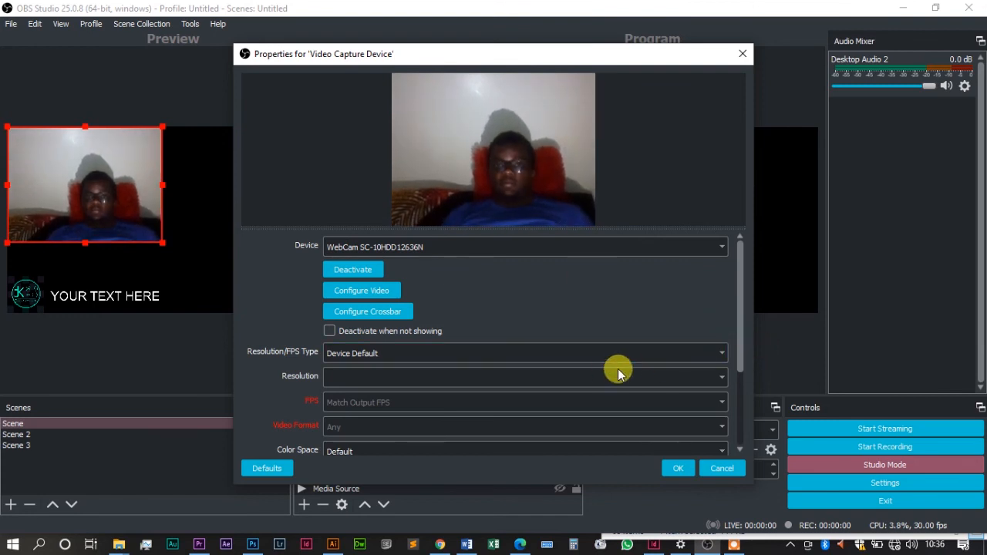
click(677, 467)
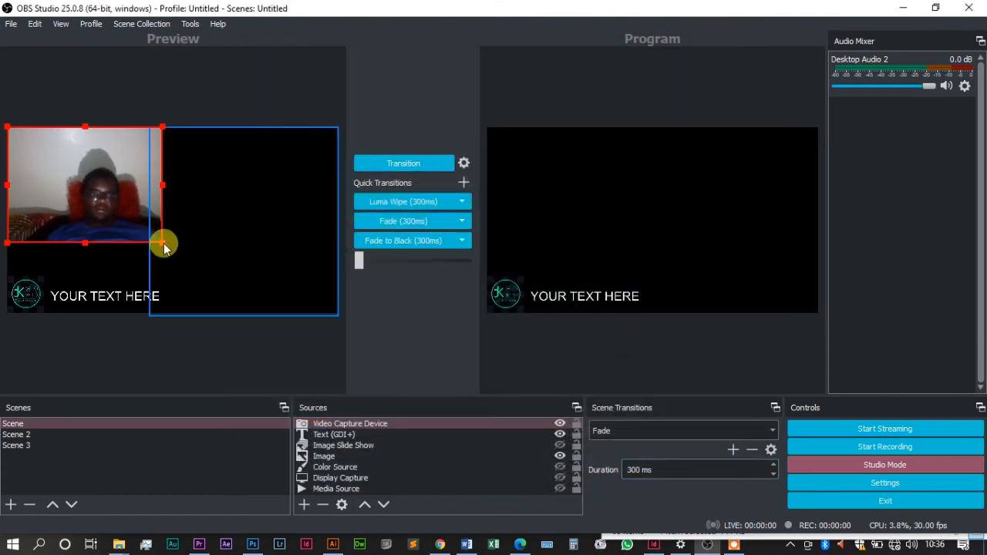
Scale the webcam to about a quarter of the canvas width in the canvas's lower-right corner and transition it to the program output
drag(163, 244, 244, 248)
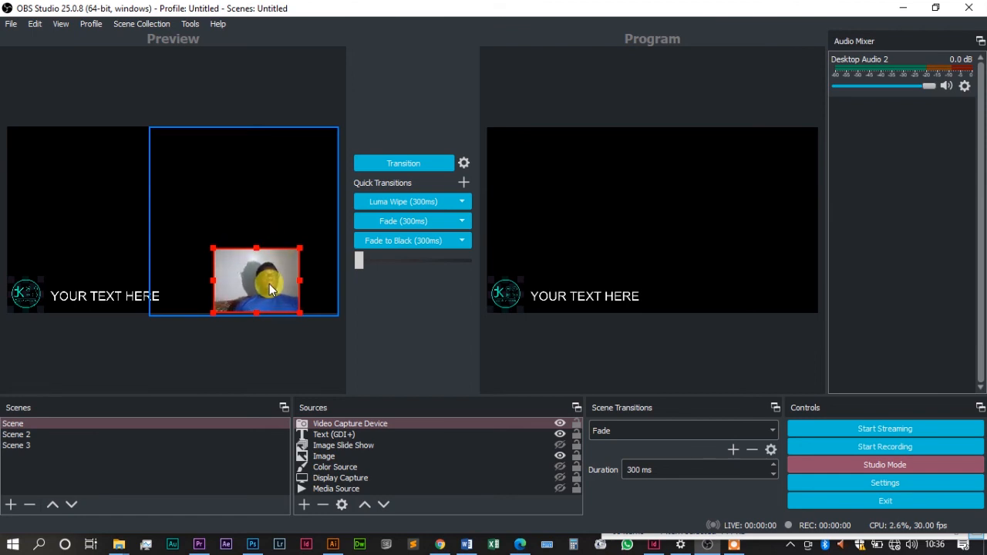
drag(269, 284, 303, 290)
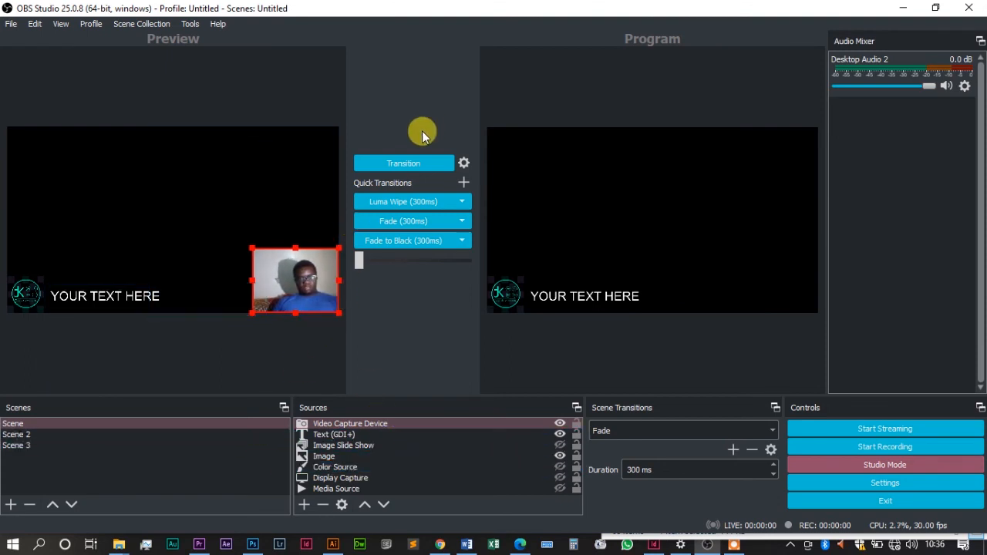
click(406, 156)
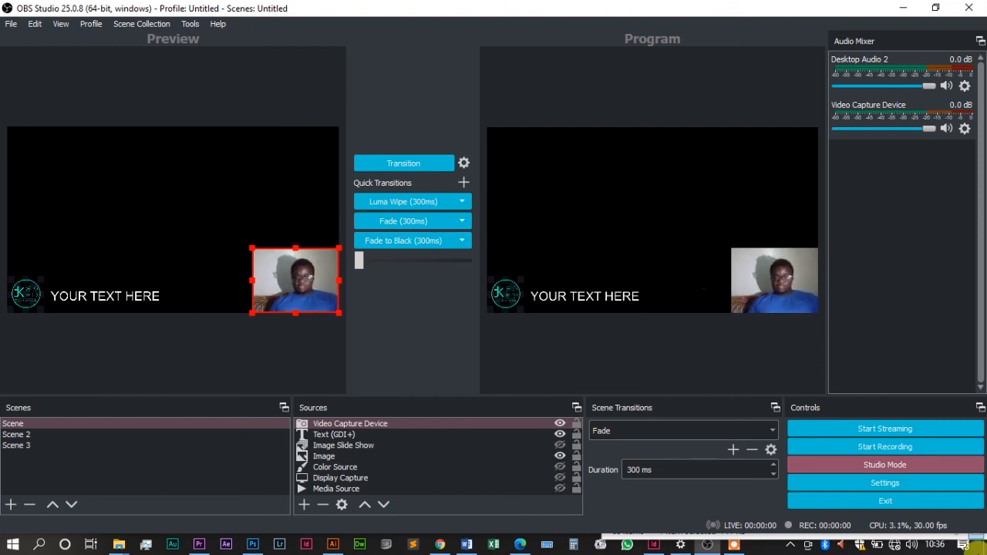
Hide the Video Capture Device and transition the change to the program output
click(550, 423)
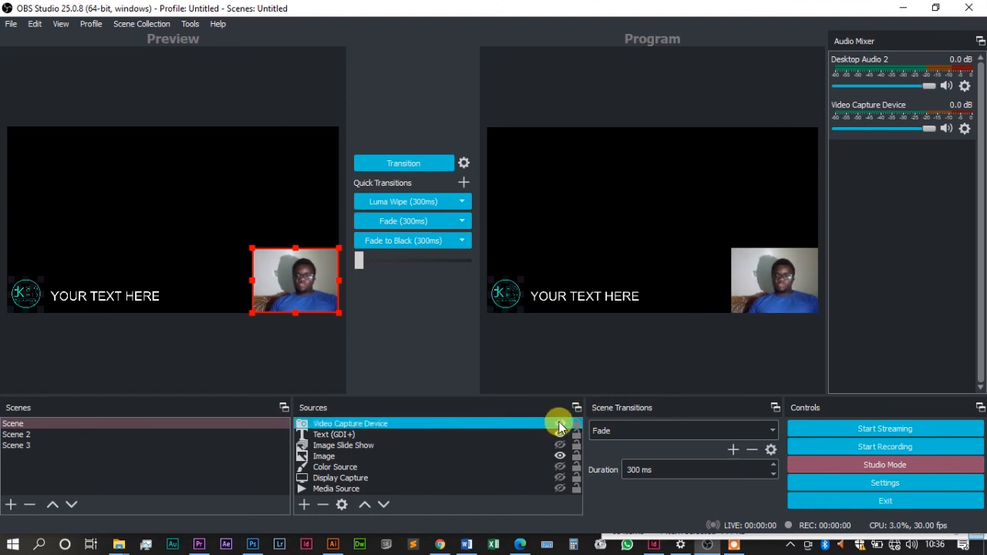
click(560, 424)
click(406, 169)
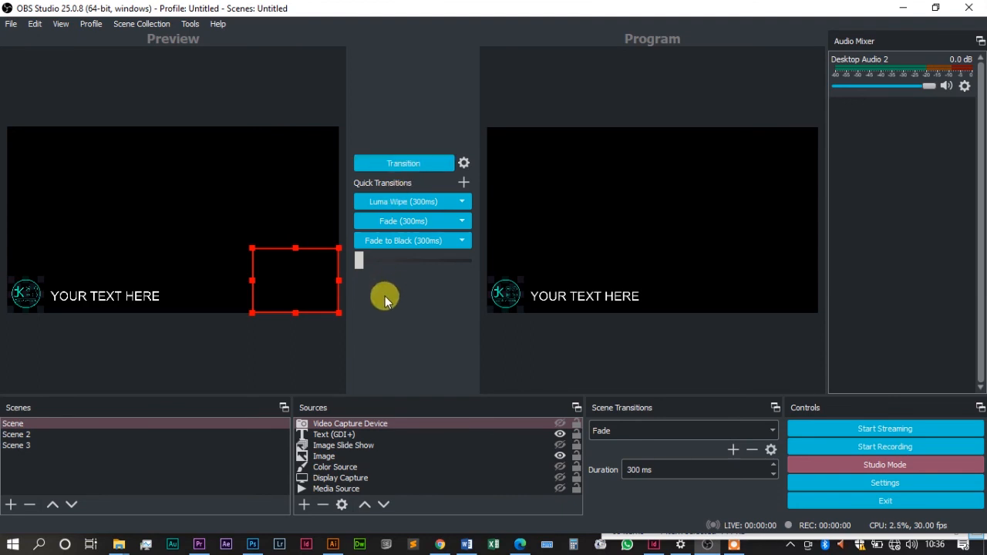
Add a new Window Capture source that captures the [explorer.exe]: Camera window
click(305, 508)
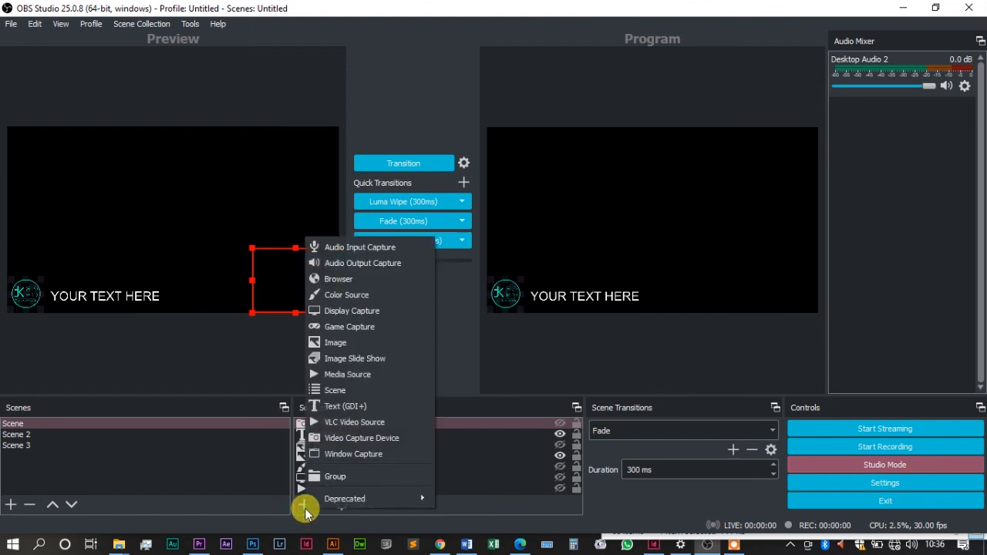
click(359, 456)
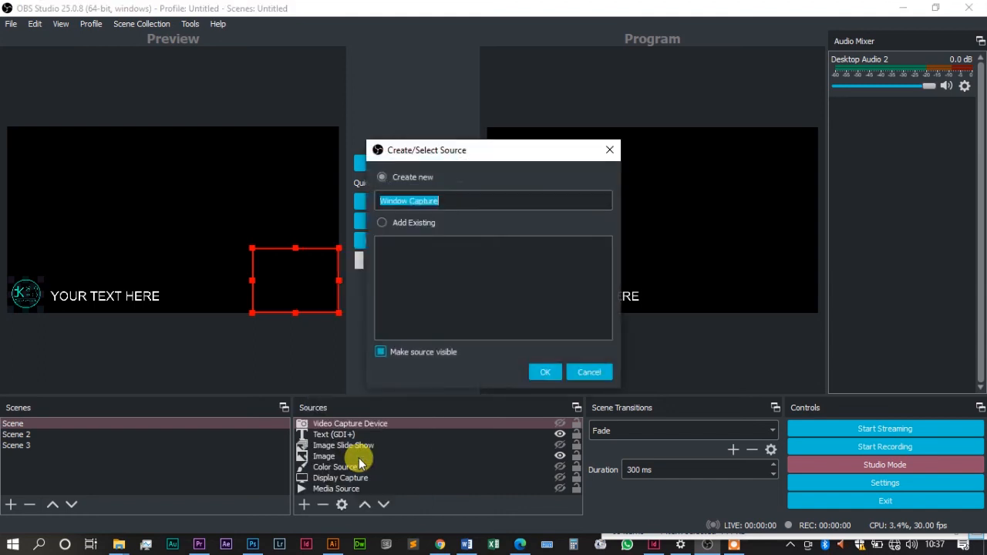
click(542, 373)
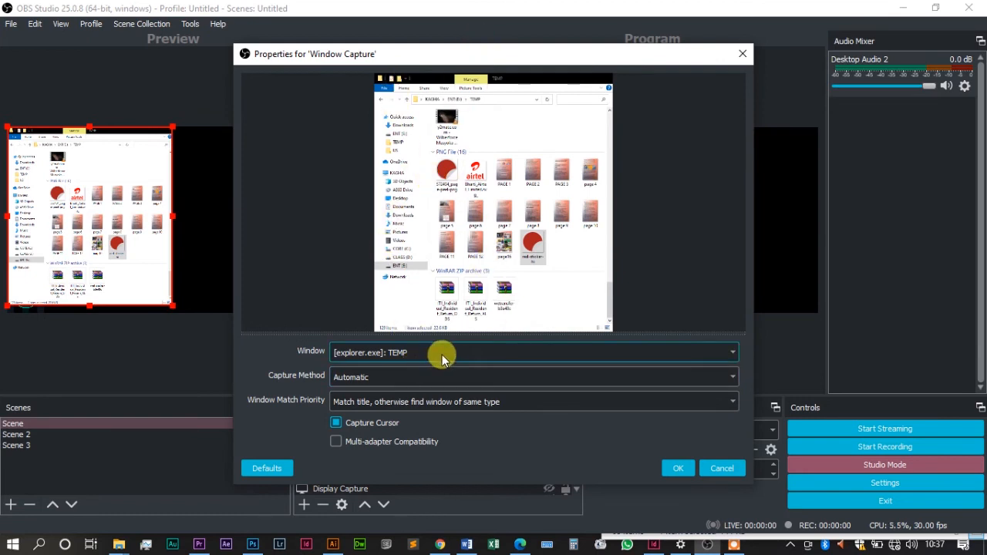
click(508, 352)
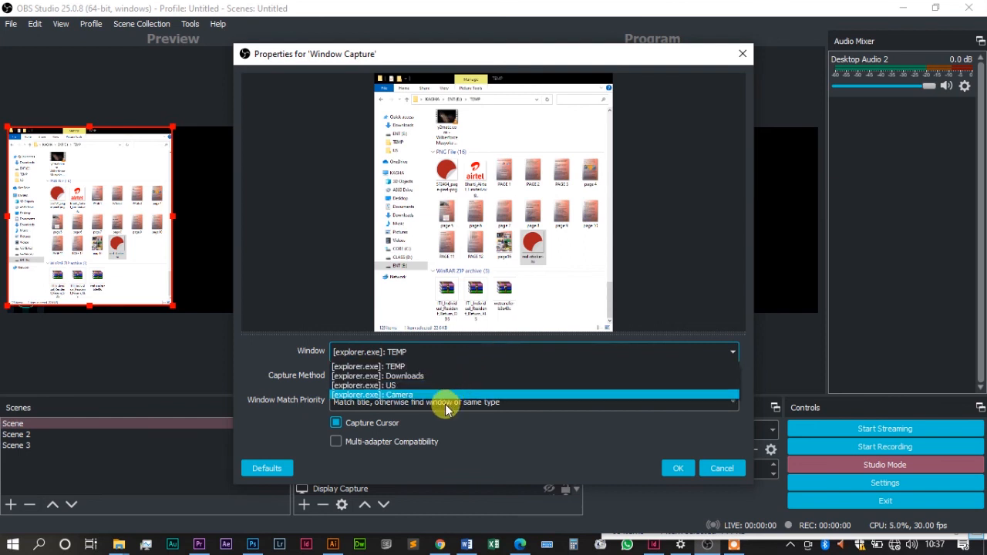
click(417, 396)
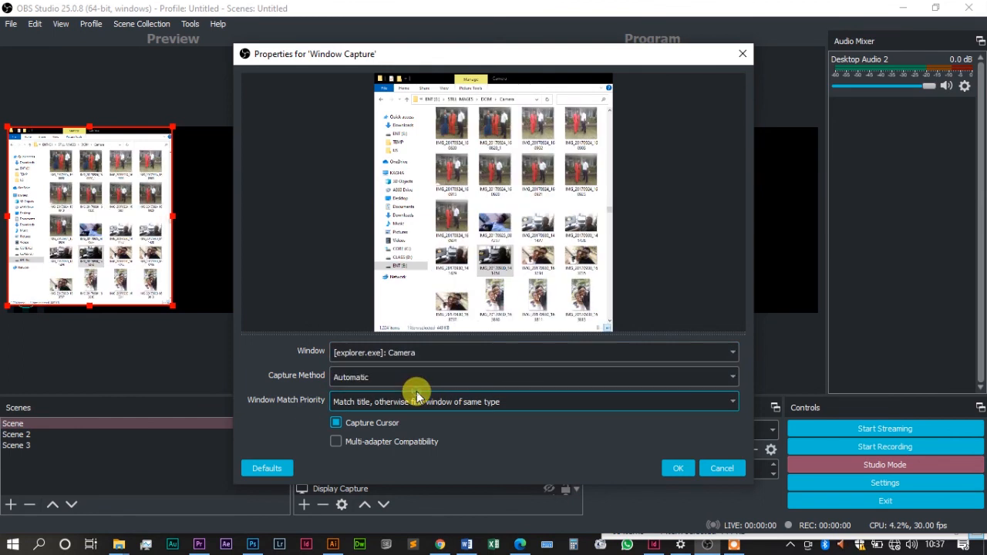
click(731, 466)
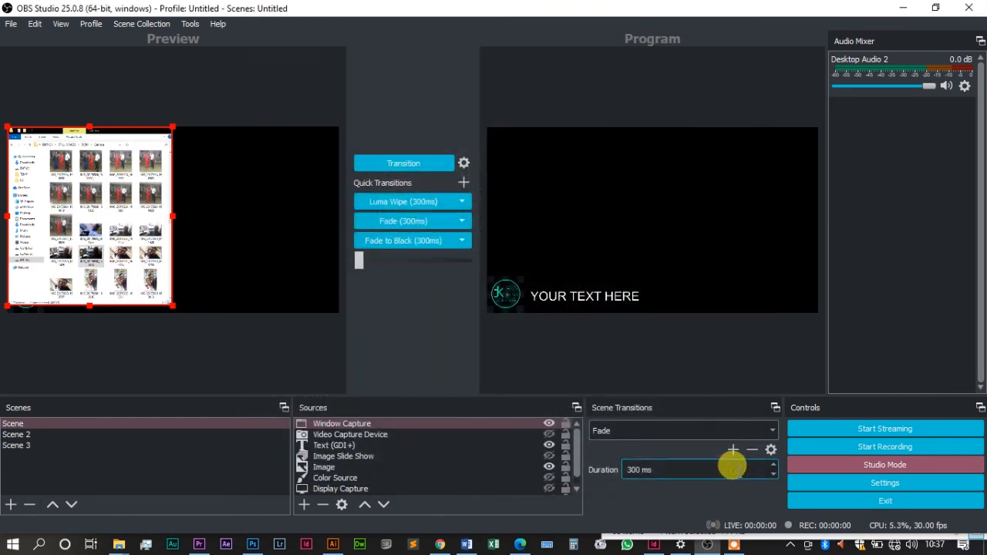
Remove the Video Capture Device source from the scene
click(357, 435)
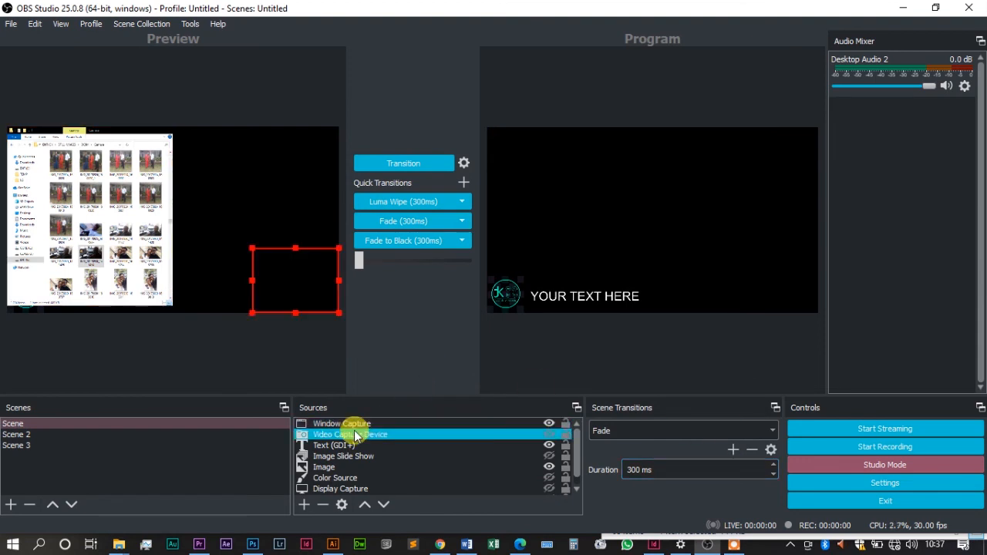
key(Delete)
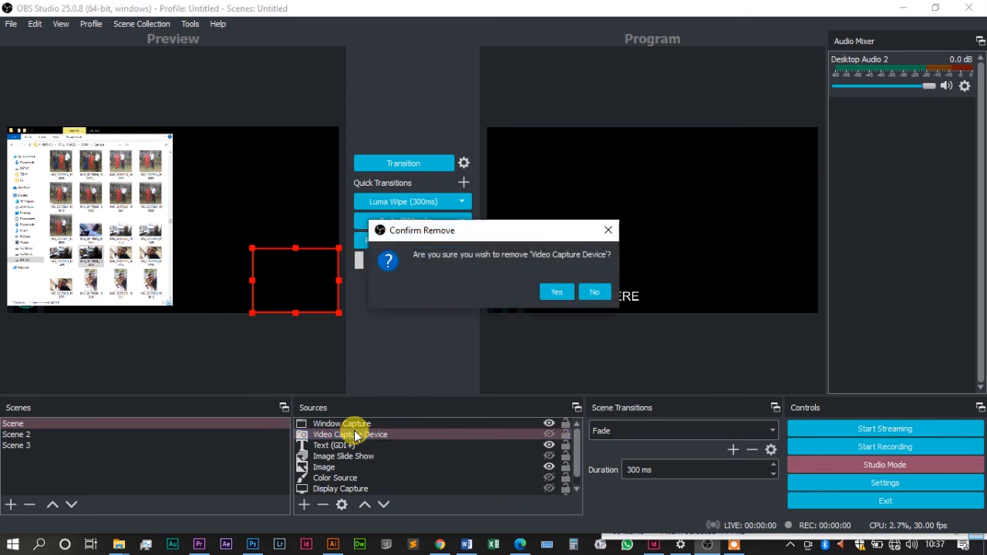
key(Return)
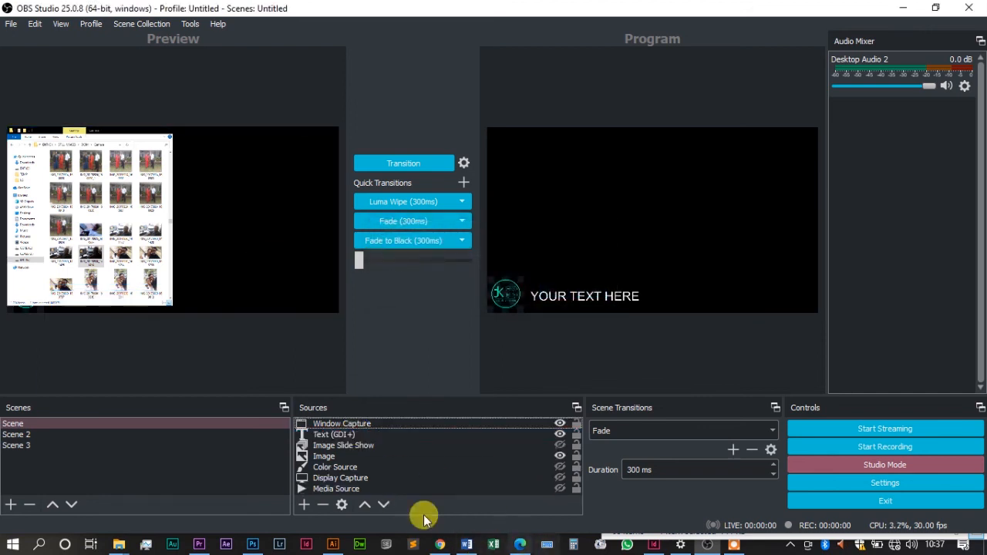
click(362, 435)
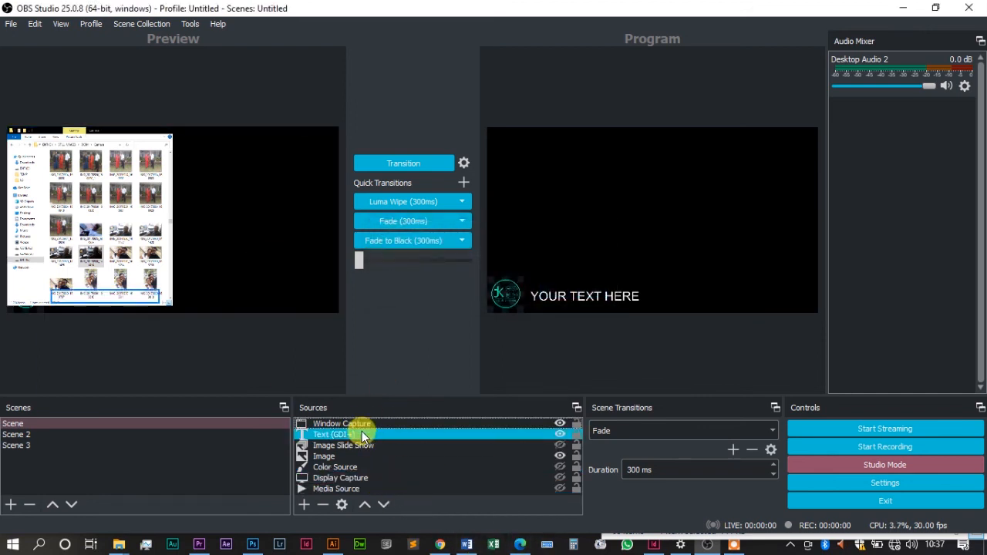
click(372, 496)
click(375, 457)
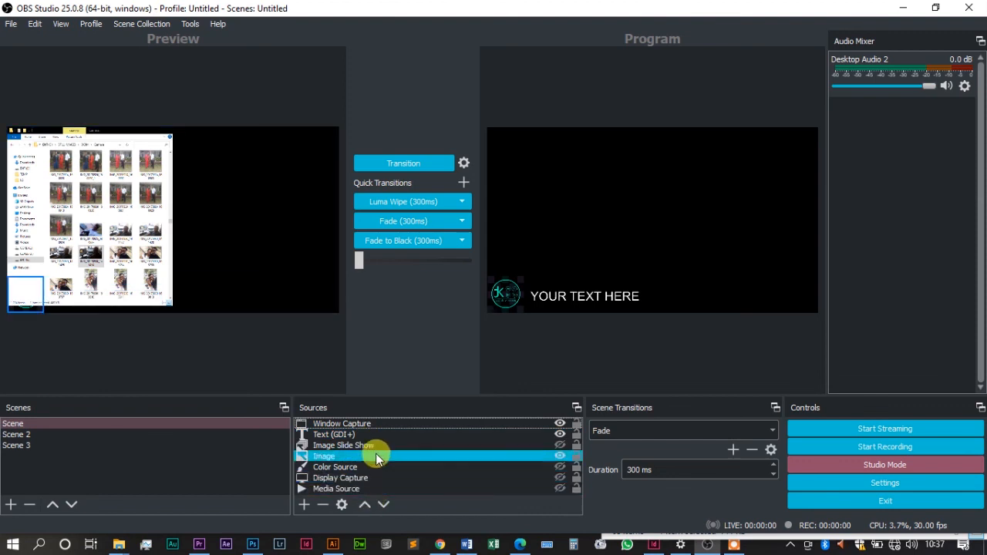
click(384, 446)
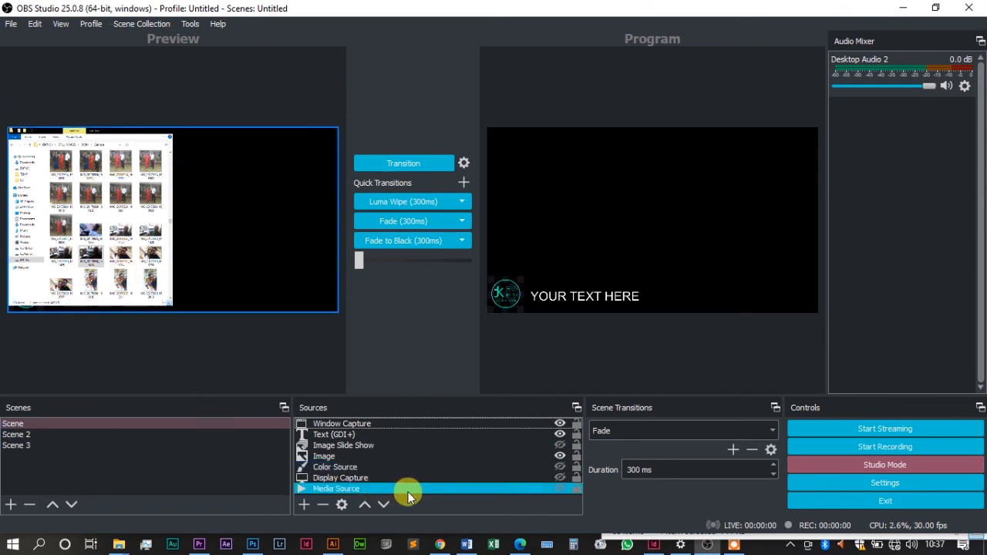
Scale the Window Capture down to about a quarter of the canvas width and place it just above the text
click(397, 424)
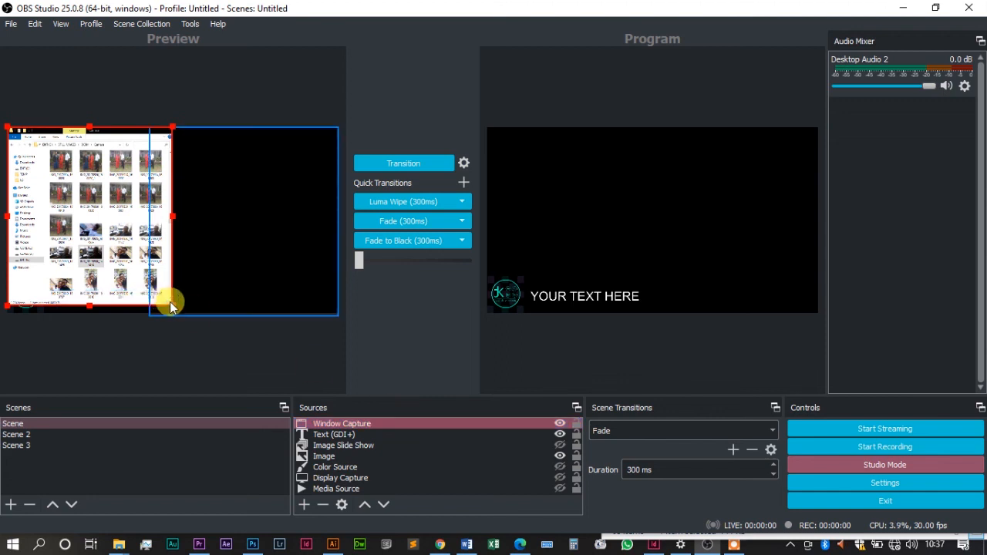
drag(171, 305, 88, 220)
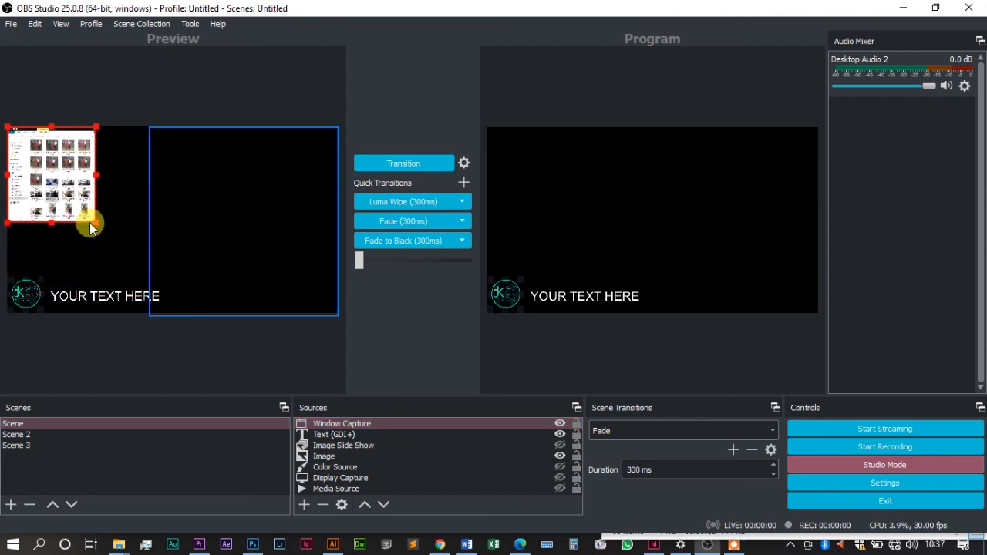
drag(68, 178, 113, 241)
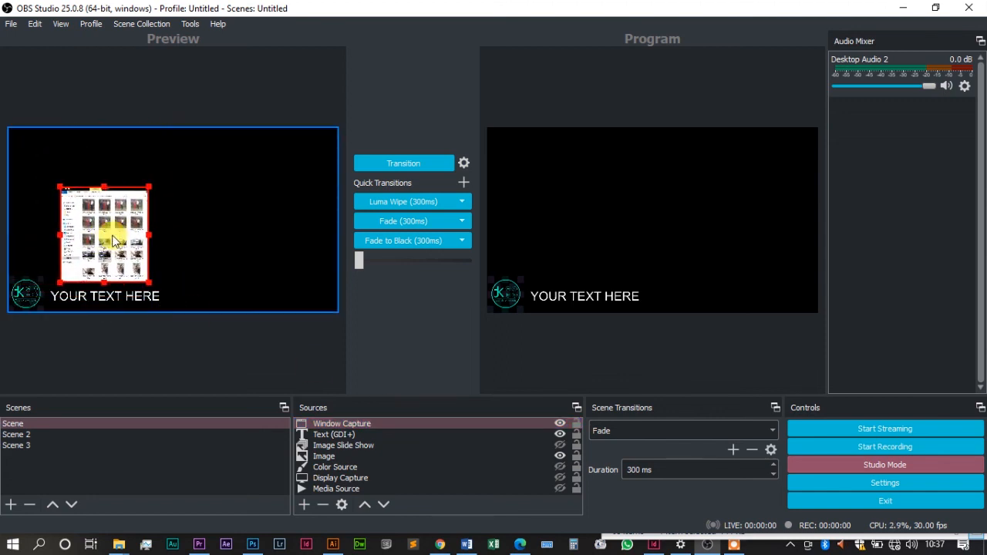
Show the Image Slide Show source beside the window capture in the scene preview
click(441, 445)
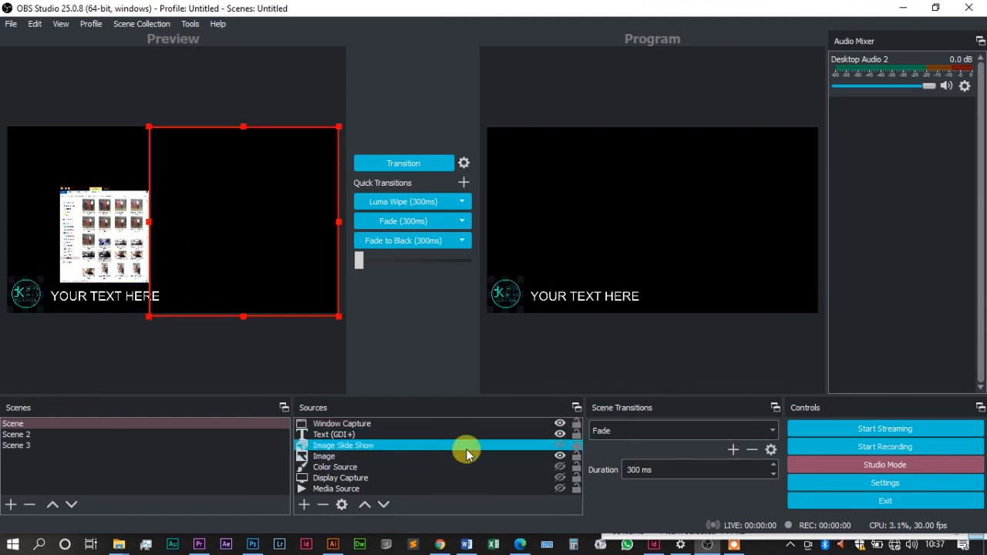
click(561, 446)
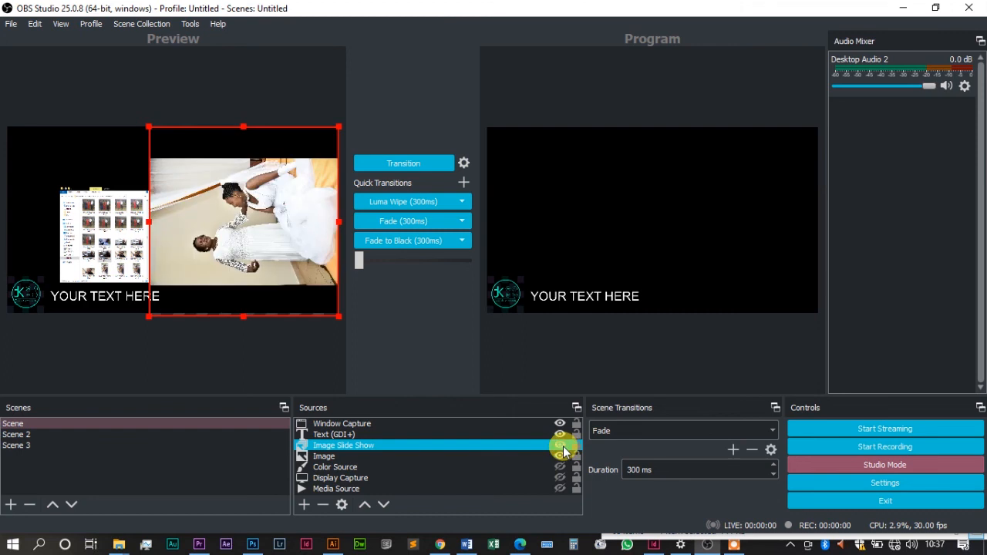
click(451, 455)
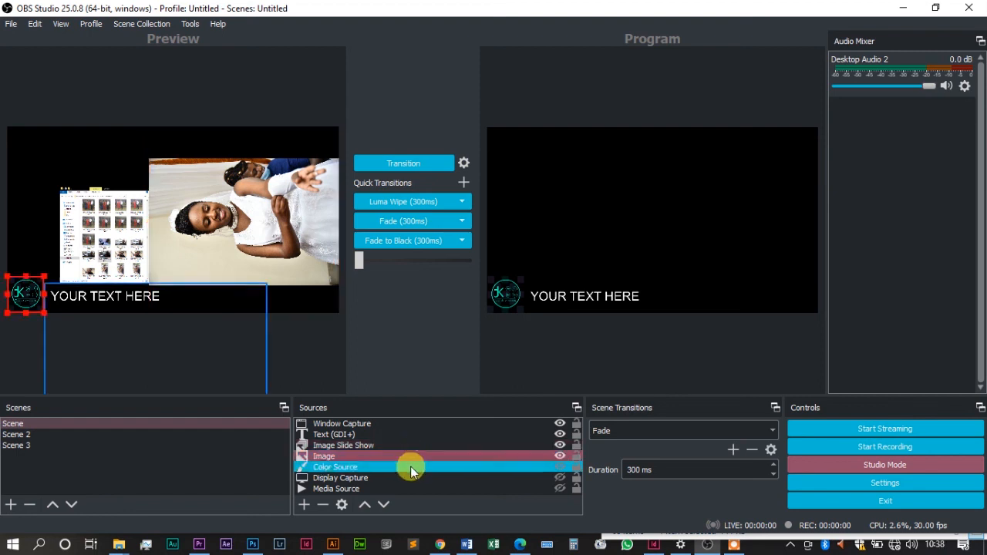
click(410, 467)
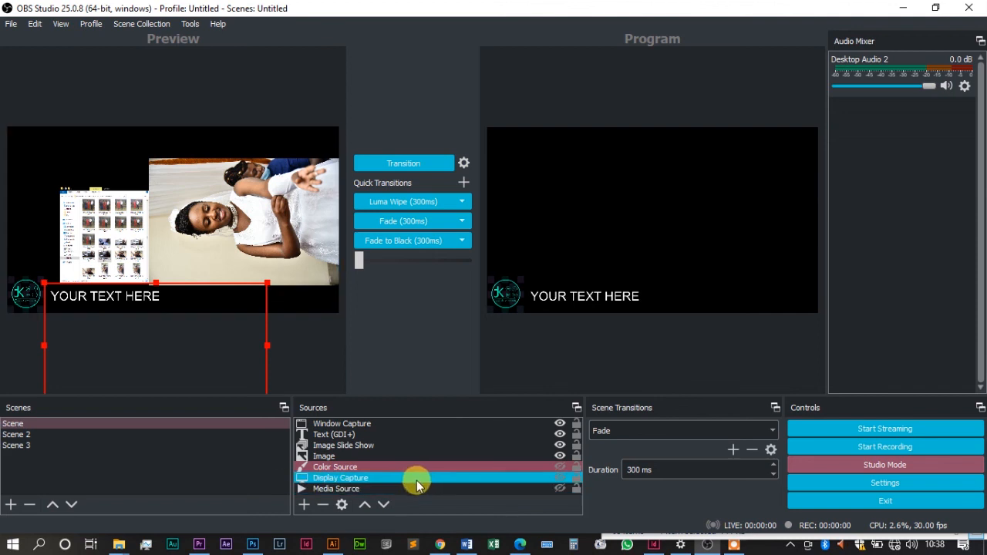
Show the Display Capture source behind the other sources in the scene preview
click(419, 480)
click(557, 478)
click(559, 478)
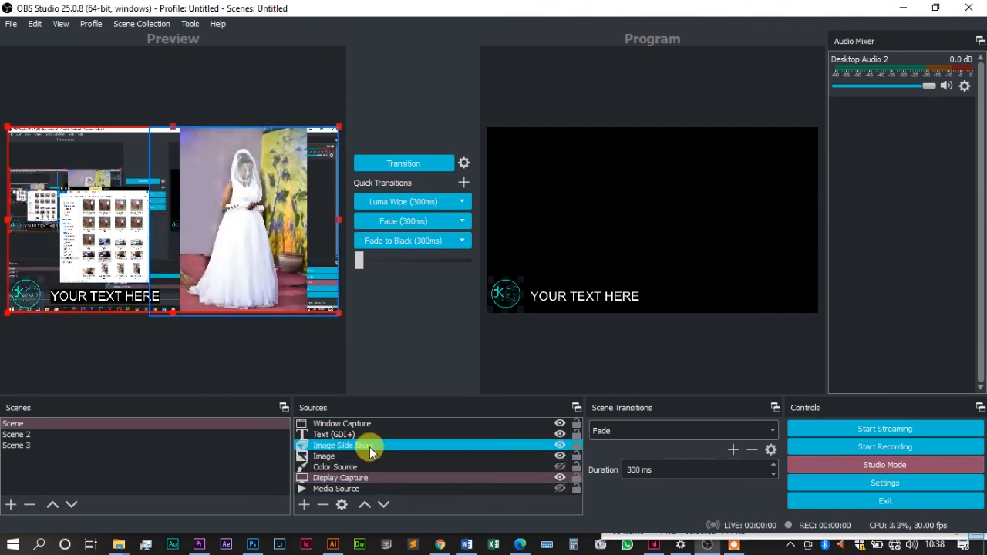
Show the Color Source behind the text and transition the previewed scene to the program output
click(341, 468)
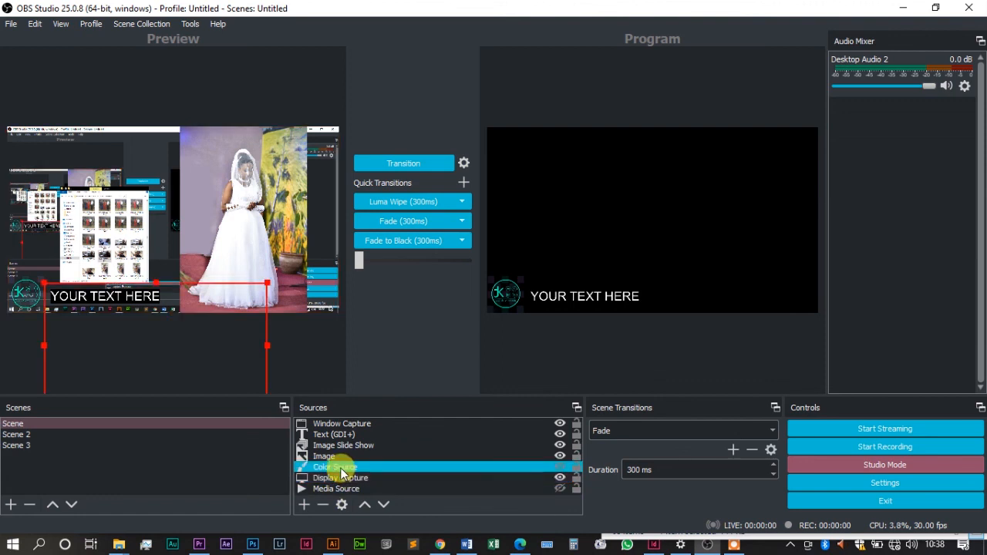
click(561, 467)
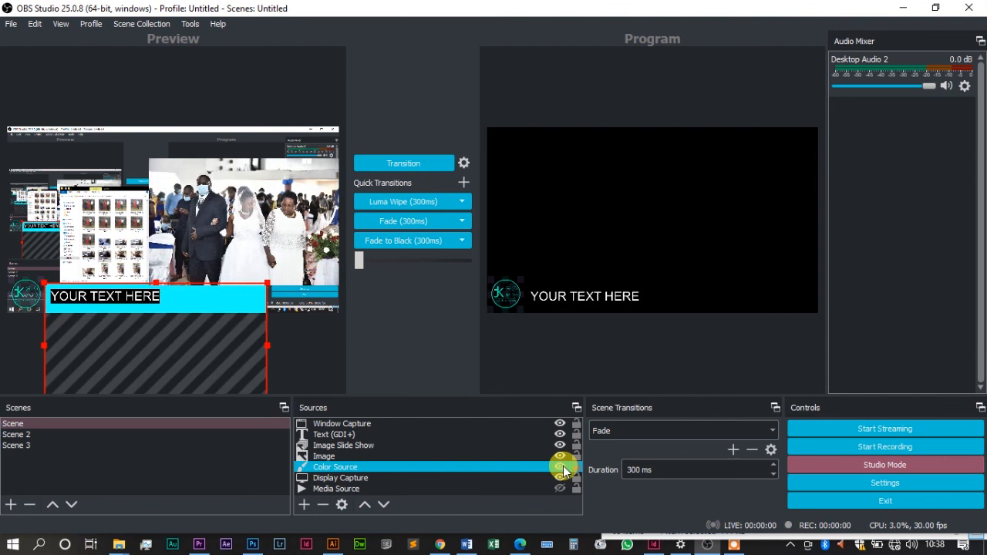
click(380, 158)
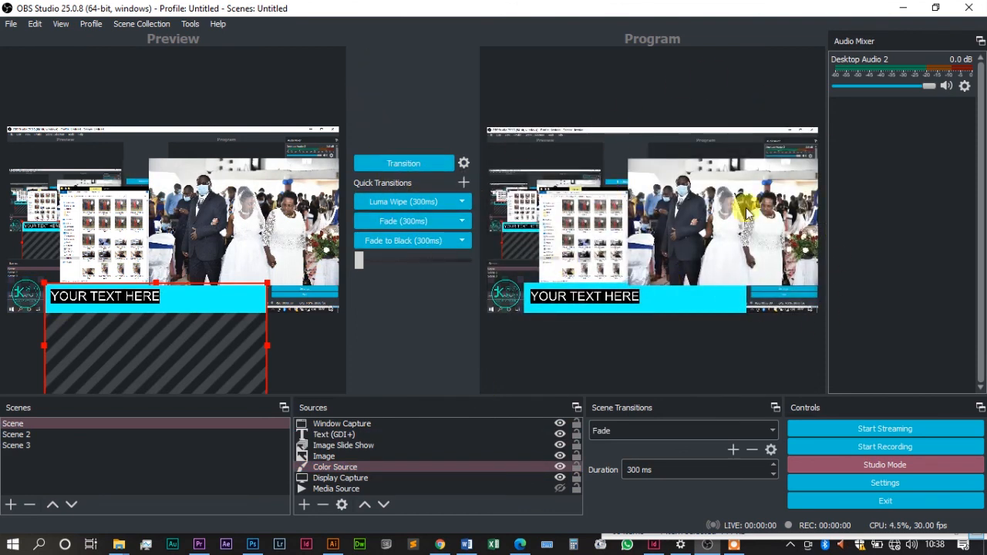
mouse_move(347, 532)
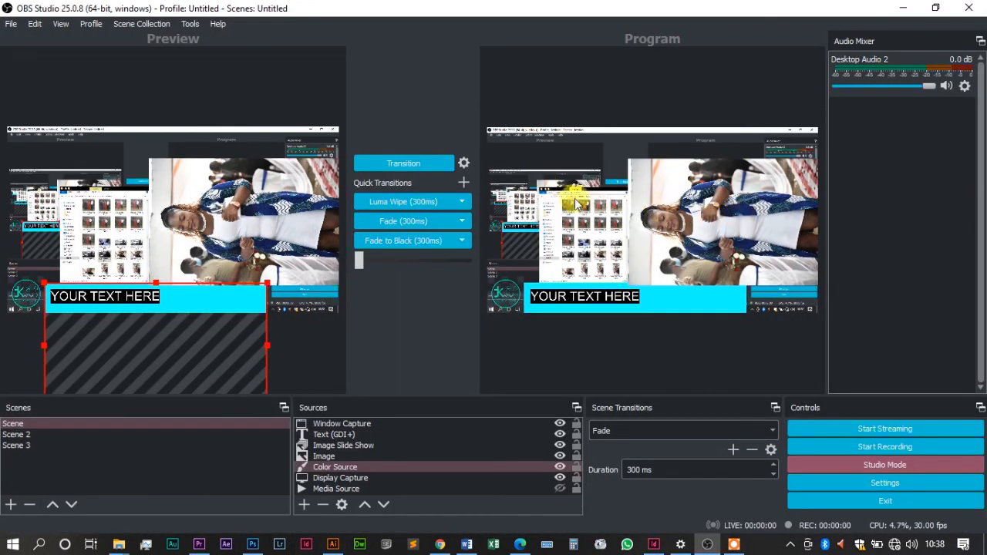
Remove the Image Slide Show source from the scene and transition the updated preview to the program output
click(336, 446)
click(364, 449)
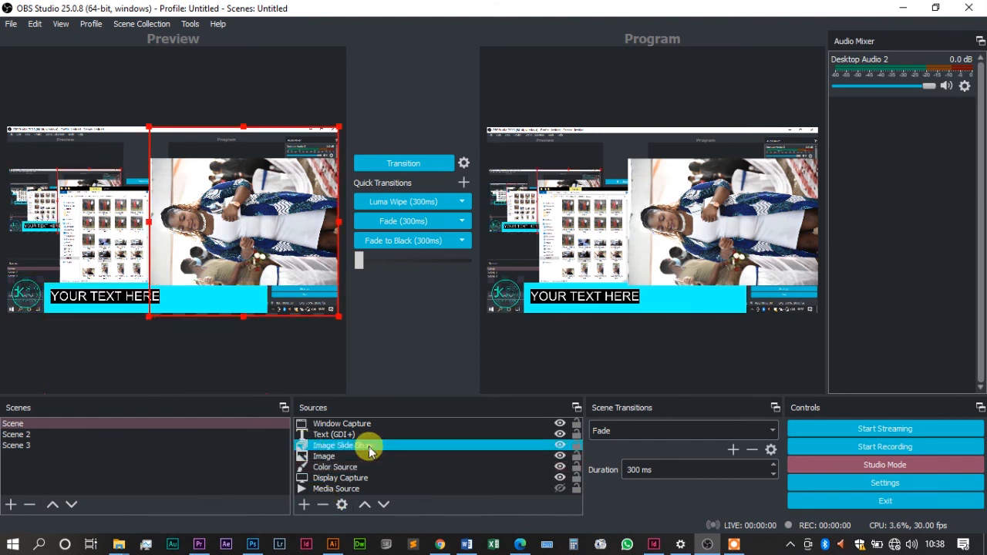
key(Delete)
key(Return)
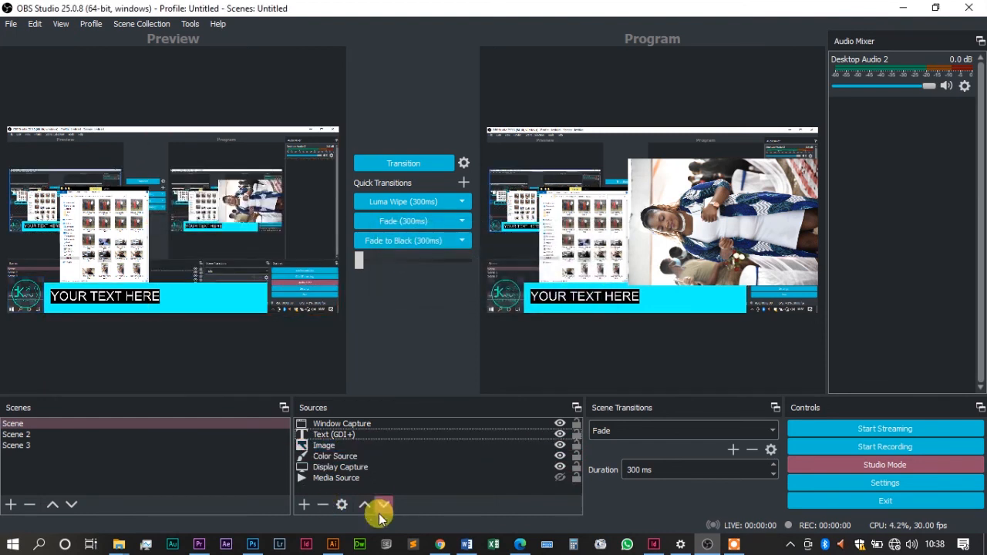
click(418, 163)
Remove the Color Source from the scene
click(340, 456)
click(324, 467)
click(324, 479)
click(339, 467)
click(351, 457)
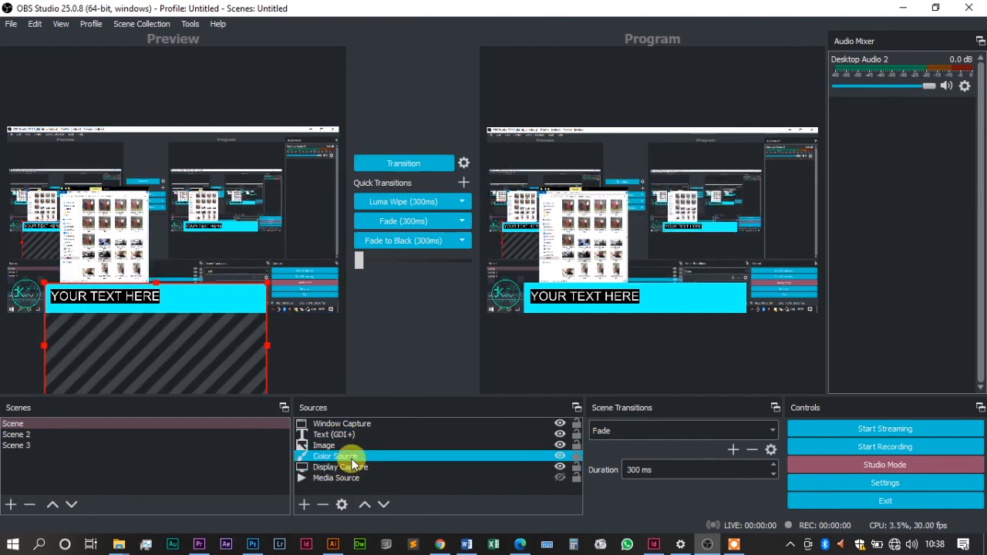
key(Delete)
key(Return)
Remove the Window Capture source from the scene
click(212, 435)
click(207, 420)
click(378, 424)
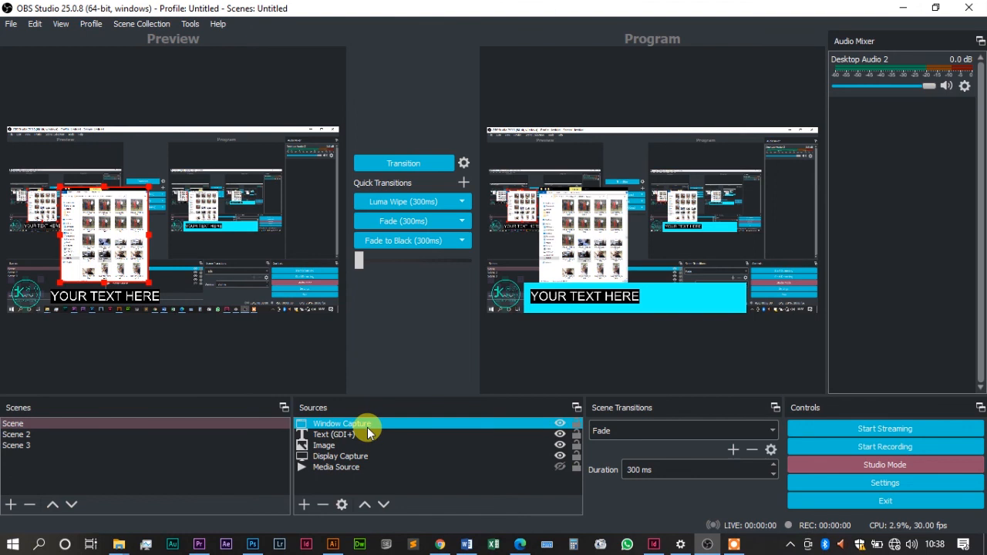
key(Delete)
key(Return)
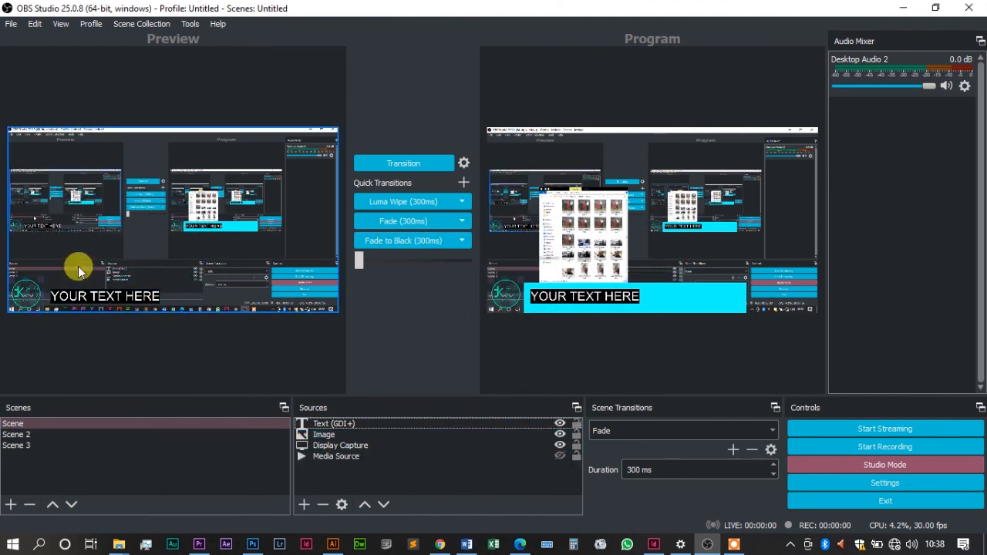
Nudge the text source slightly toward the logo in the preview and transition the scene to the program output
click(104, 300)
click(105, 301)
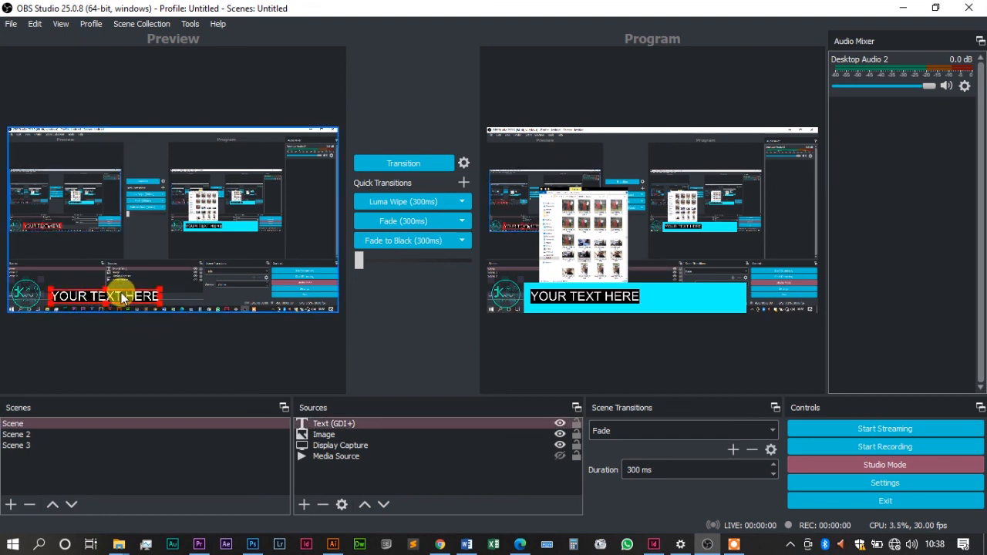
drag(134, 297, 138, 295)
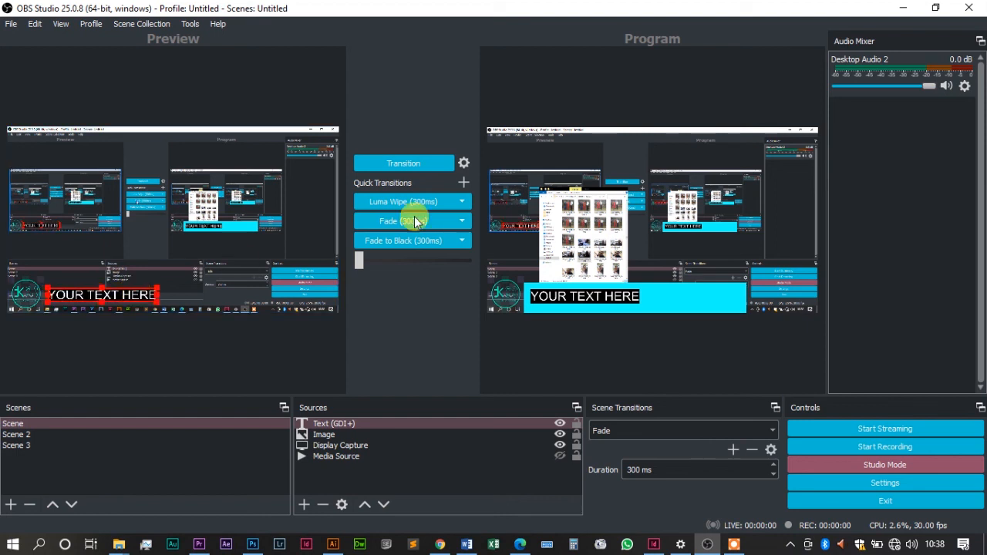
click(405, 167)
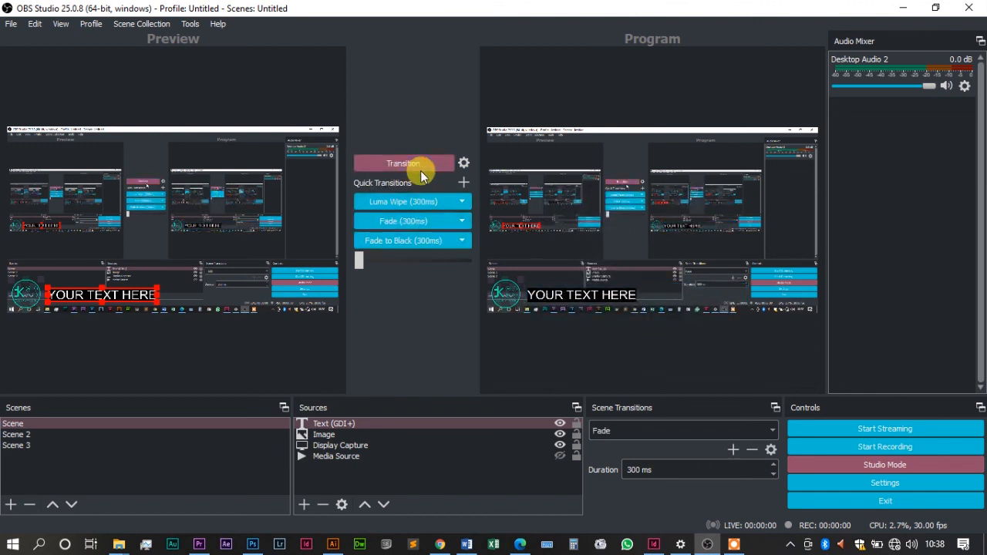